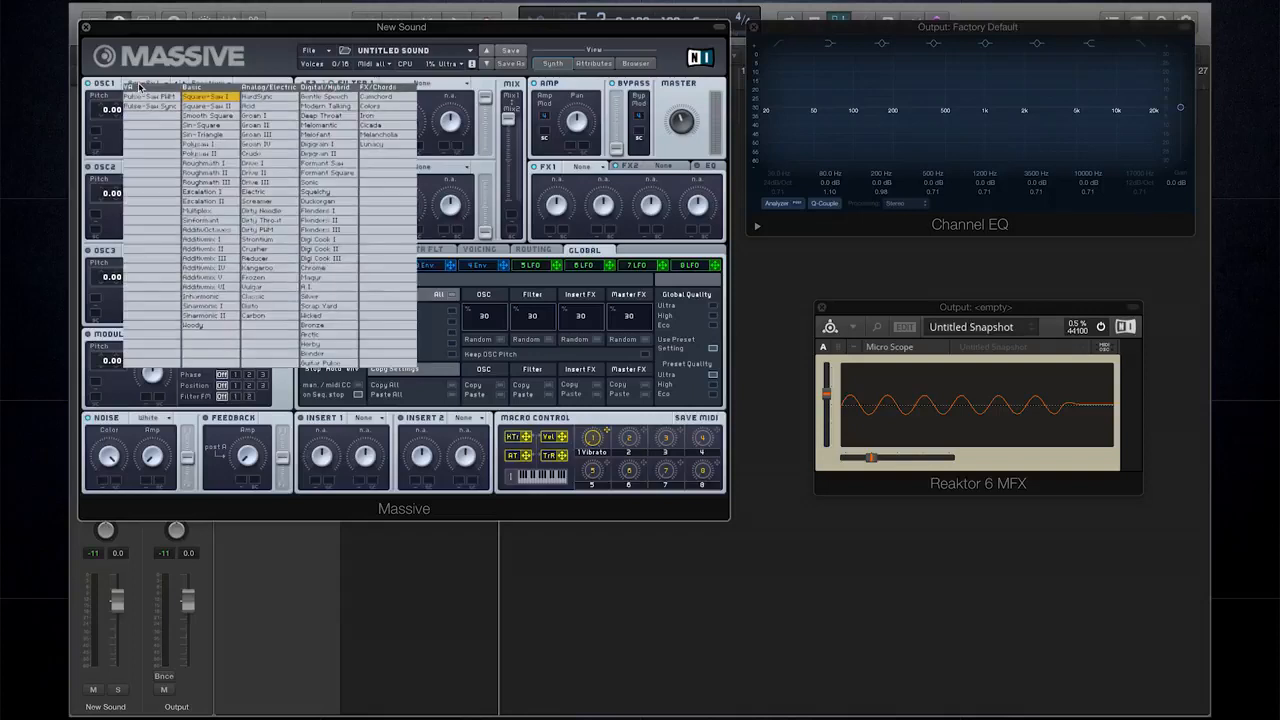
Choose the Sin-Square wavetable for oscillator 1 and set its pitch to -24.00.
click(203, 125)
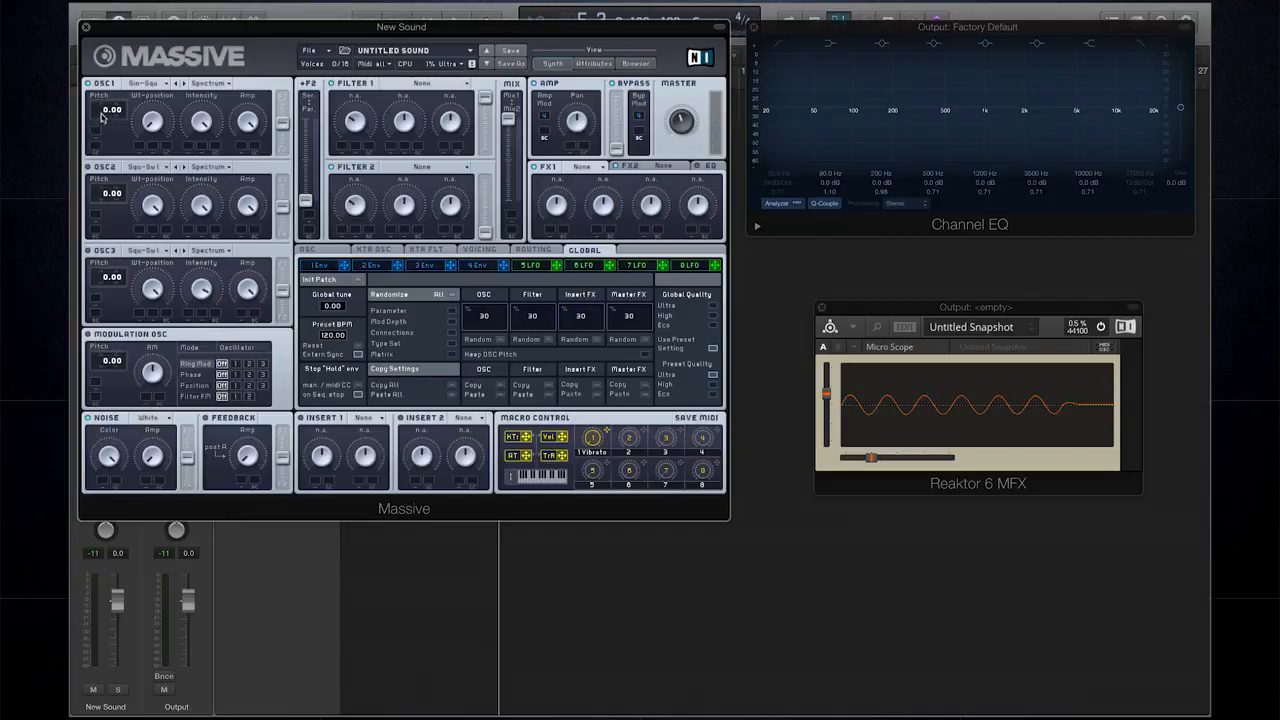
key(alt)
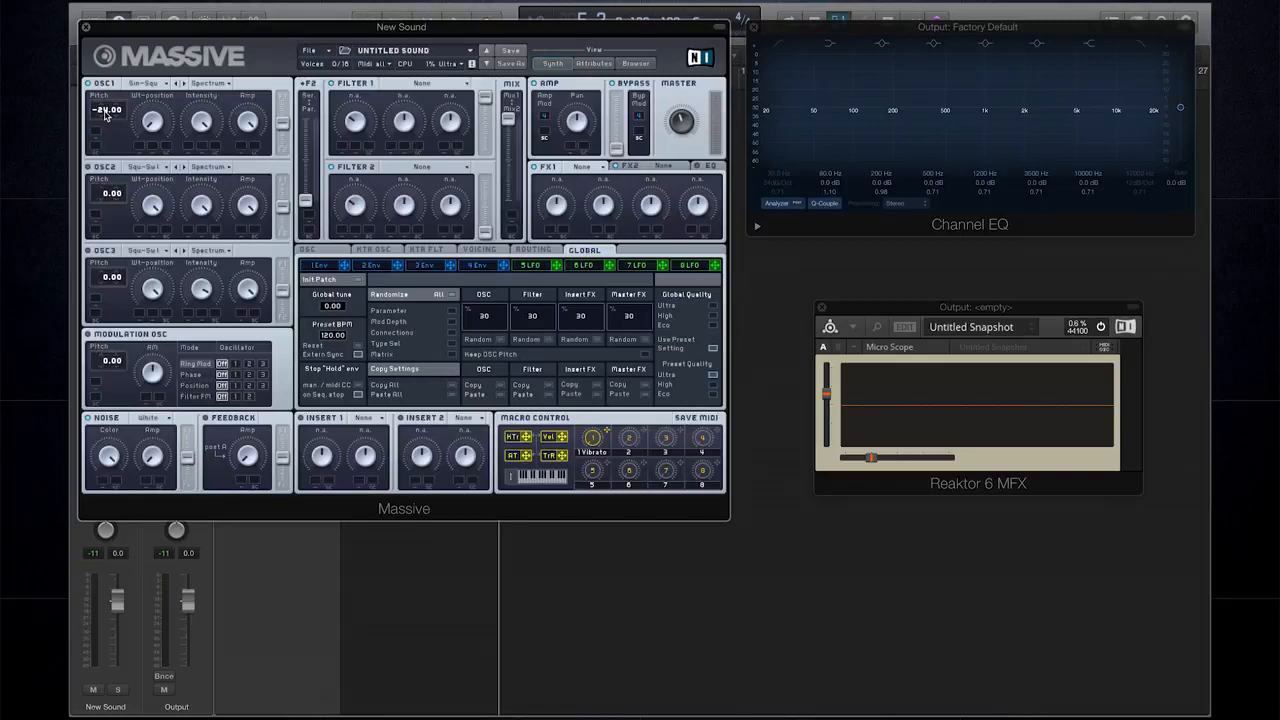
Shorten envelope 1's attack to the minimum and assign that envelope to oscillator 1's pitch with a modulation amount of 24.00.
click(322, 266)
drag(371, 383, 368, 471)
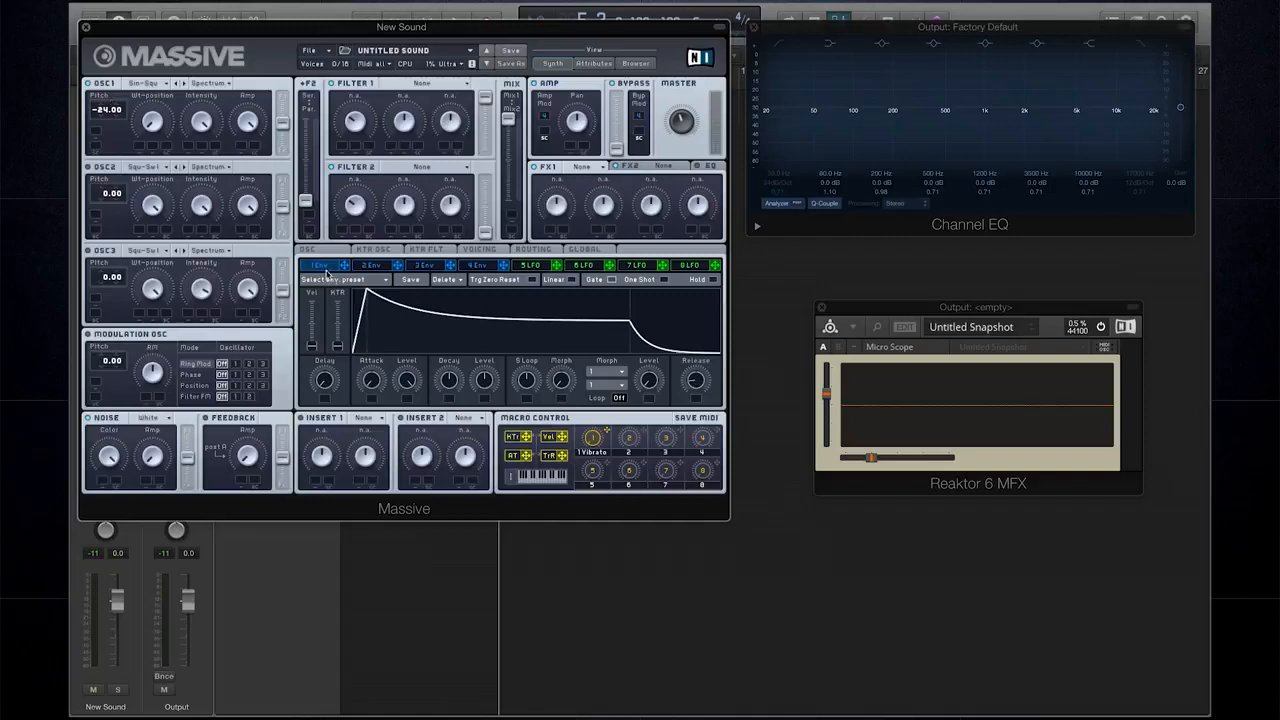
drag(345, 268, 96, 131)
drag(98, 133, 99, 104)
click(99, 104)
Drop envelope 1's decay level to zero and shorten its decay, comparing the sound with the pitch modulation bypassed and active.
drag(484, 381, 482, 445)
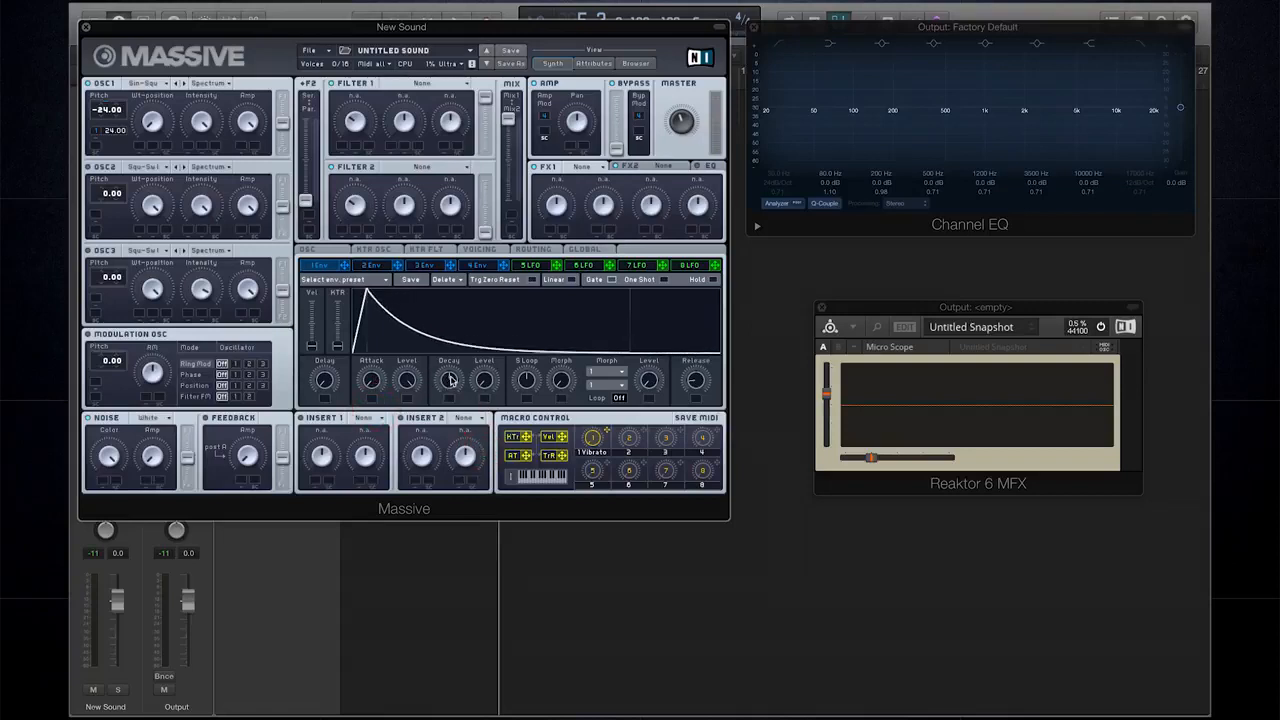
drag(452, 381, 452, 397)
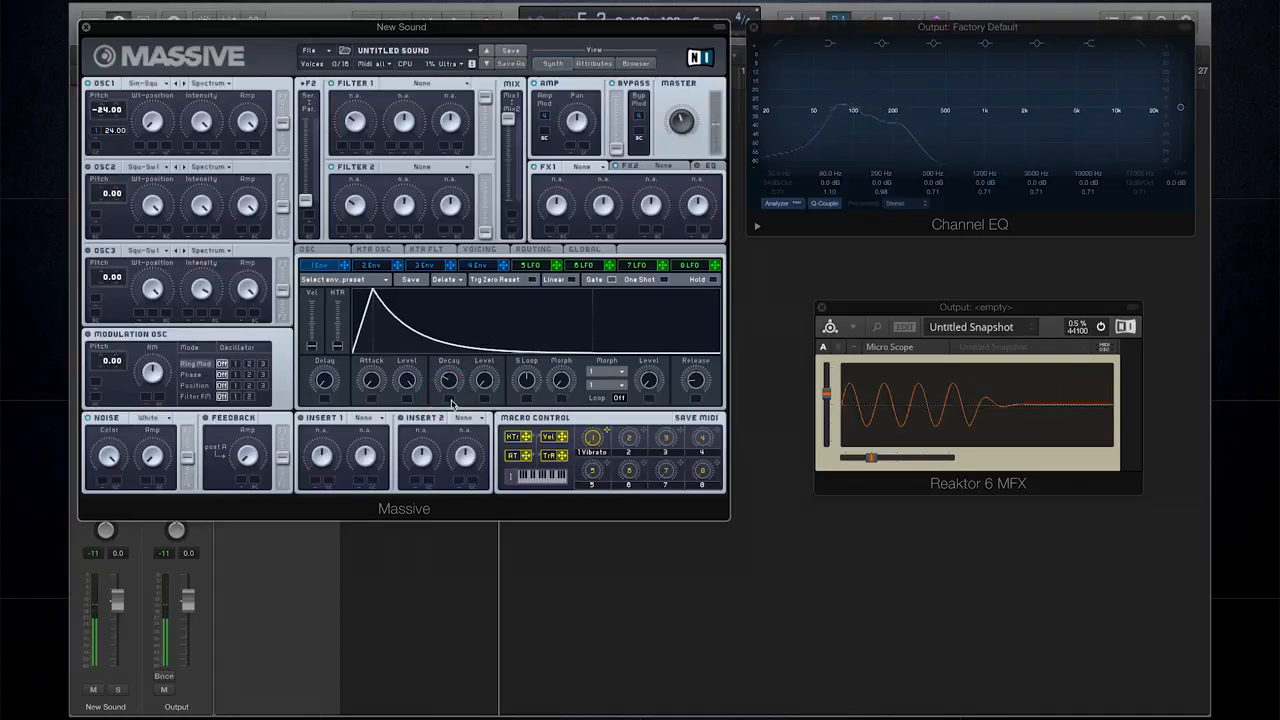
alt+click(96, 134)
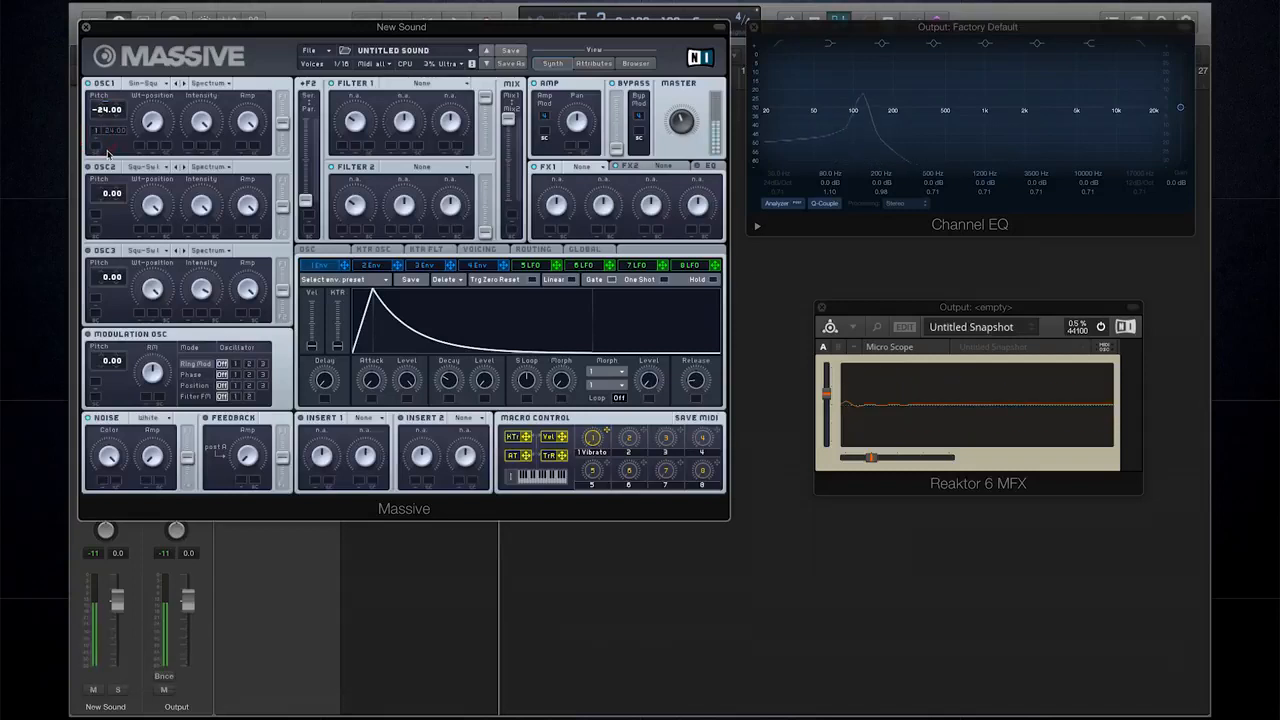
alt+click(98, 135)
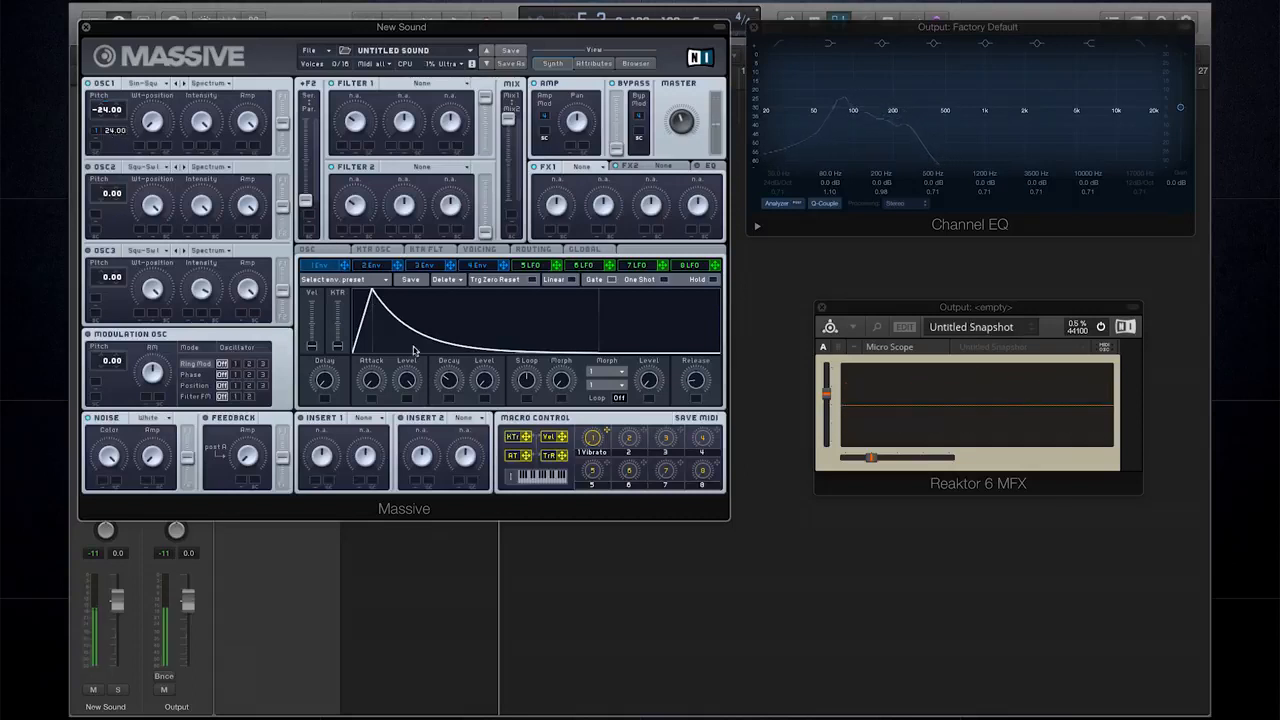
Shorten envelope 1's decay a little more and raise oscillator 1's pitch modulation amount to 36.00.
drag(449, 380, 451, 390)
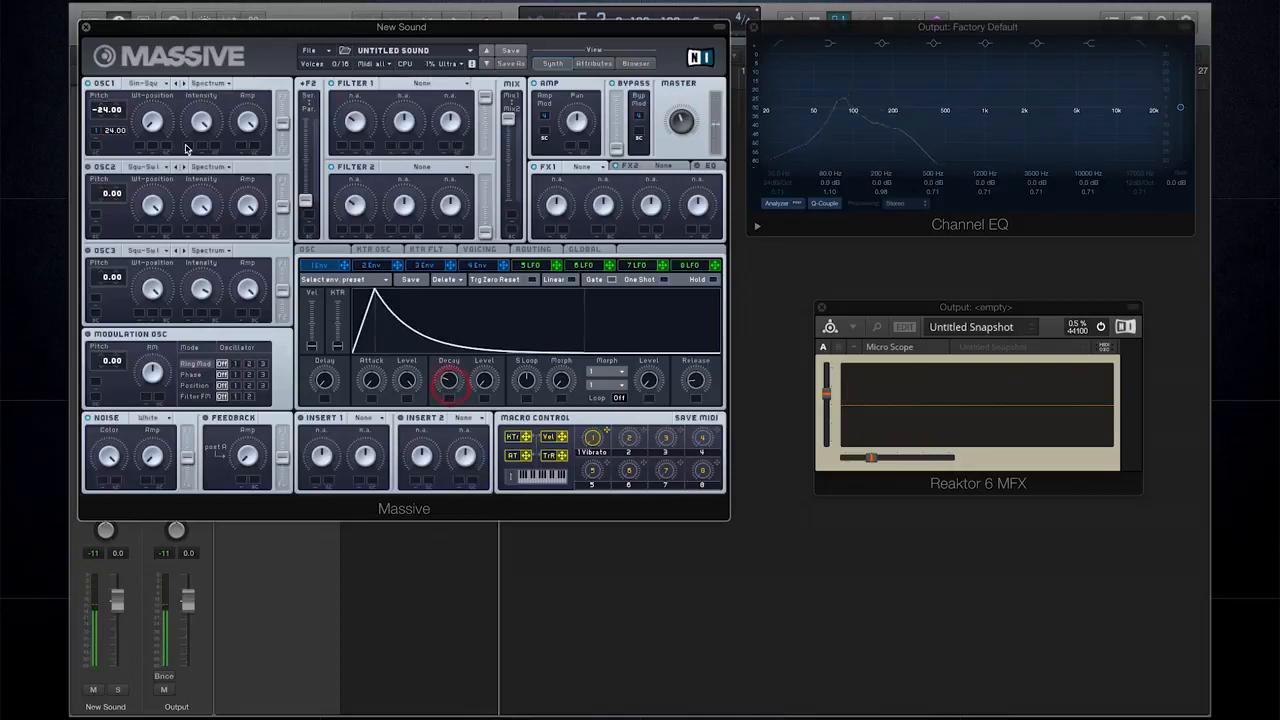
drag(113, 130, 114, 117)
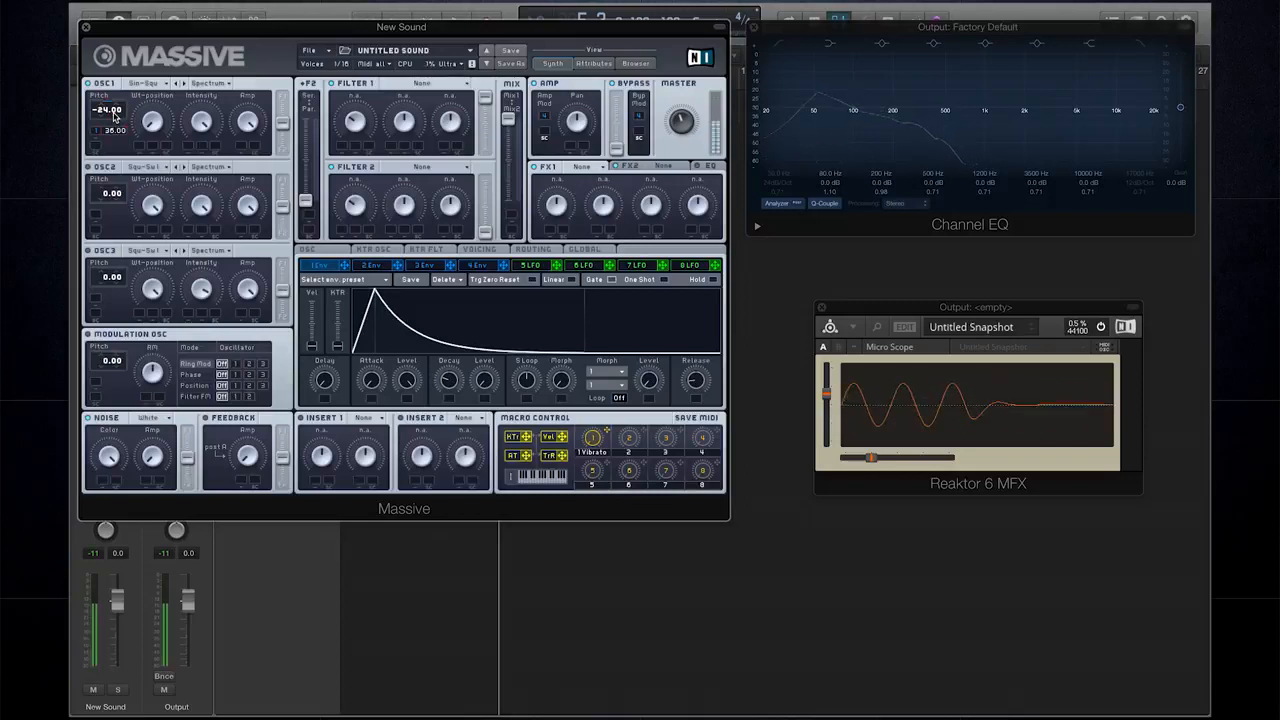
drag(448, 378, 449, 388)
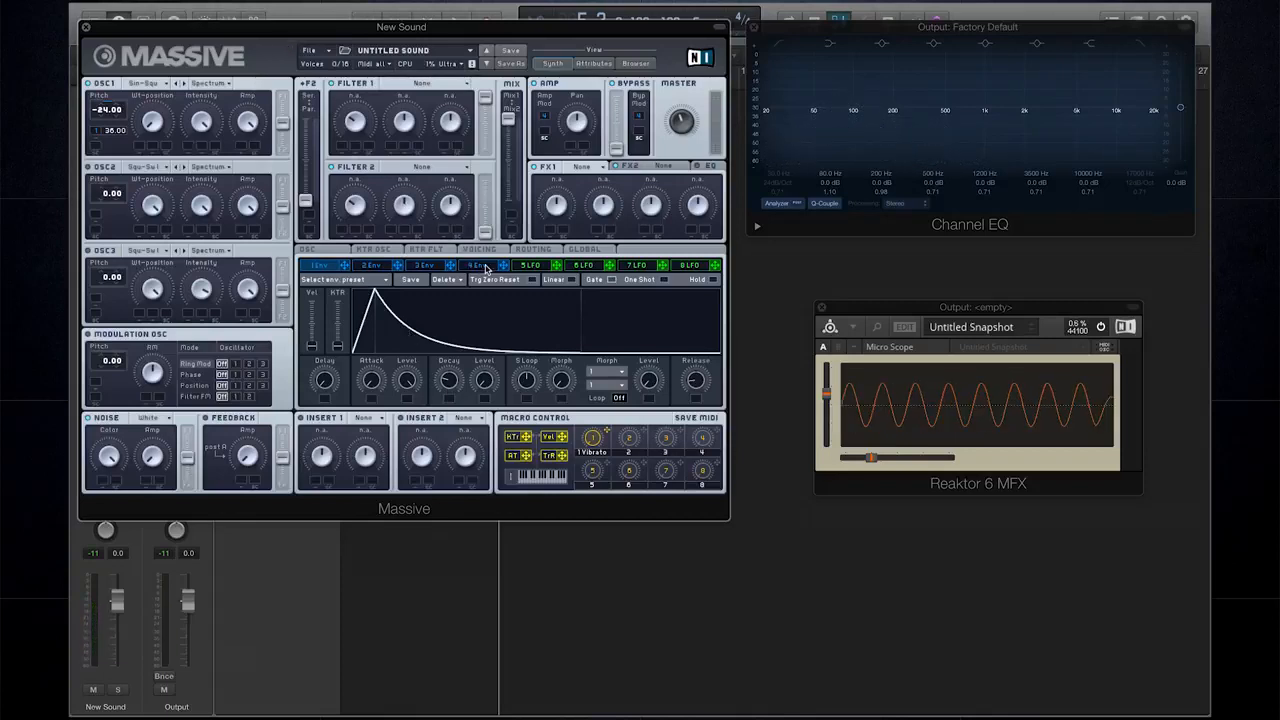
Shape envelope 4 for a percussive hit with the shortest attack, a decay level of zero and a slightly shorter decay.
click(485, 266)
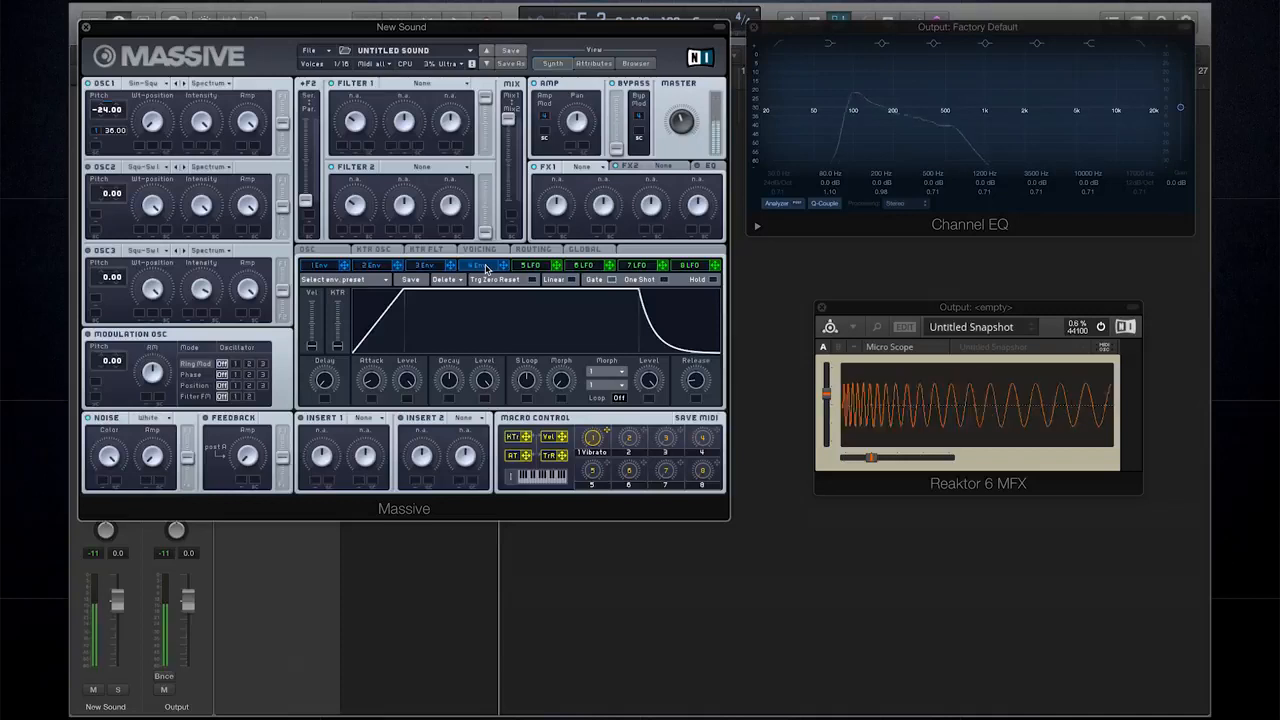
drag(372, 380, 372, 400)
drag(485, 382, 488, 514)
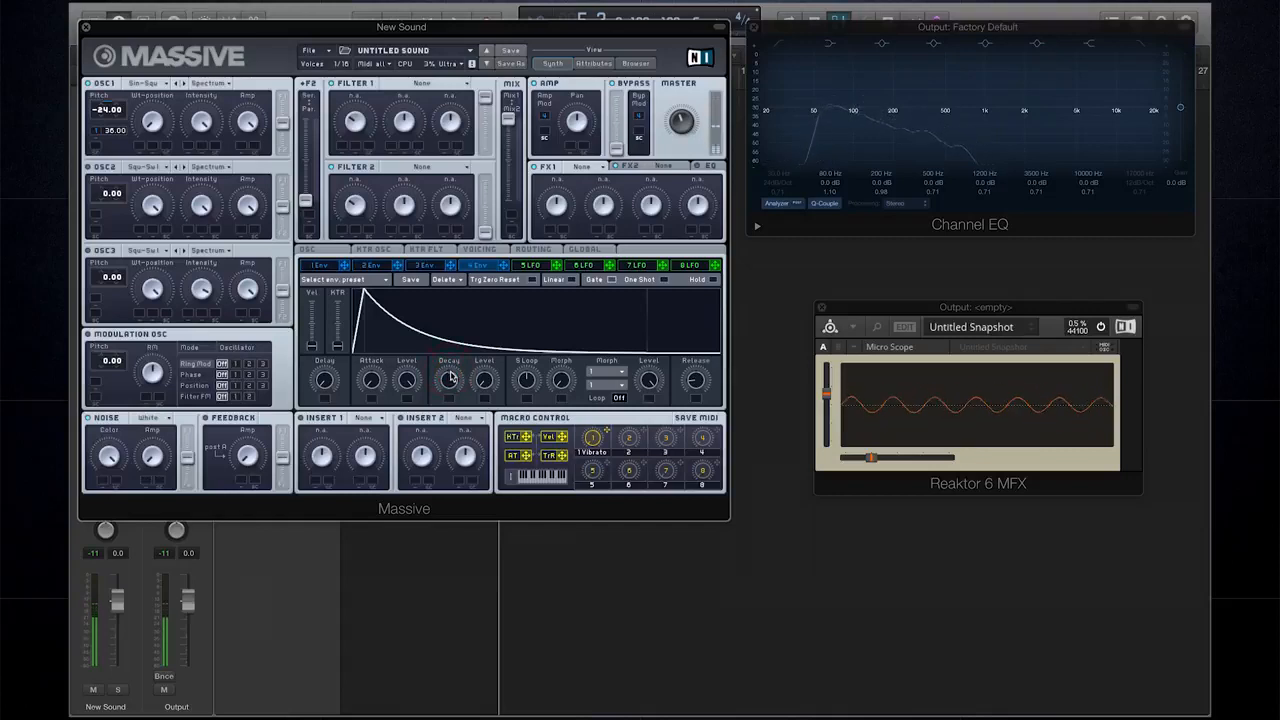
drag(449, 377, 451, 387)
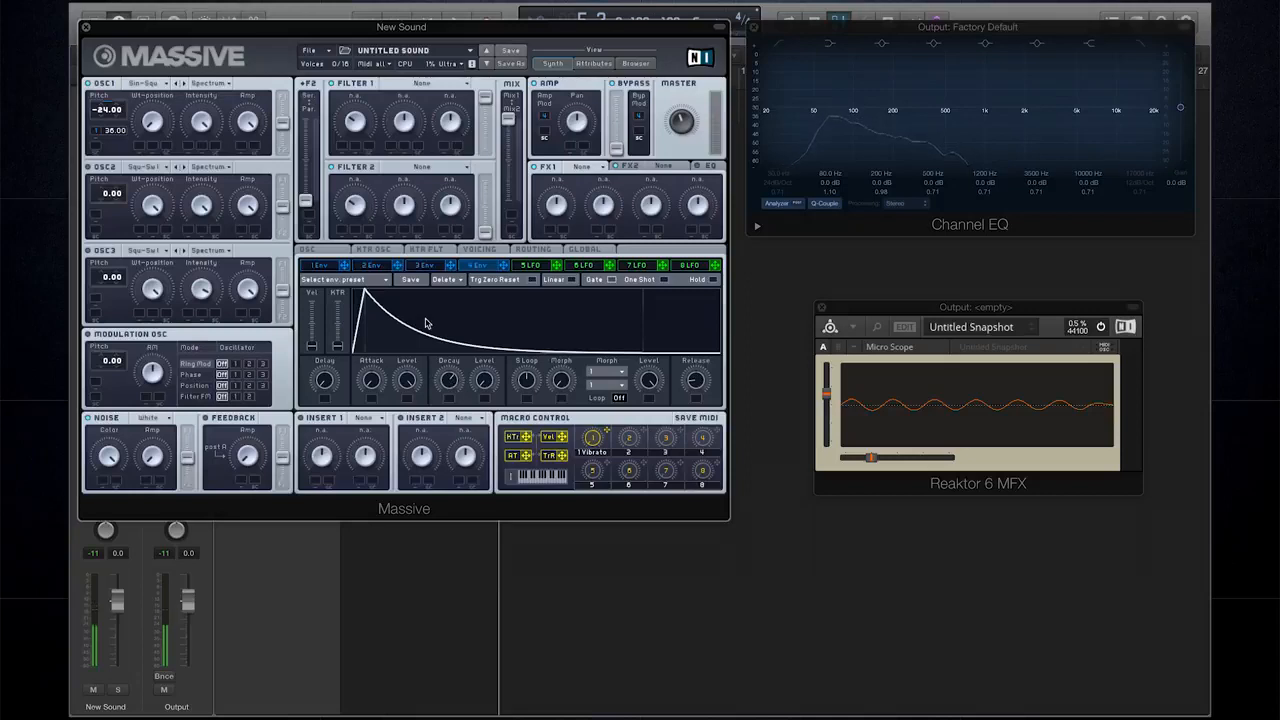
Make envelope 4's curve linear and fine-tune its decay and release times.
click(573, 279)
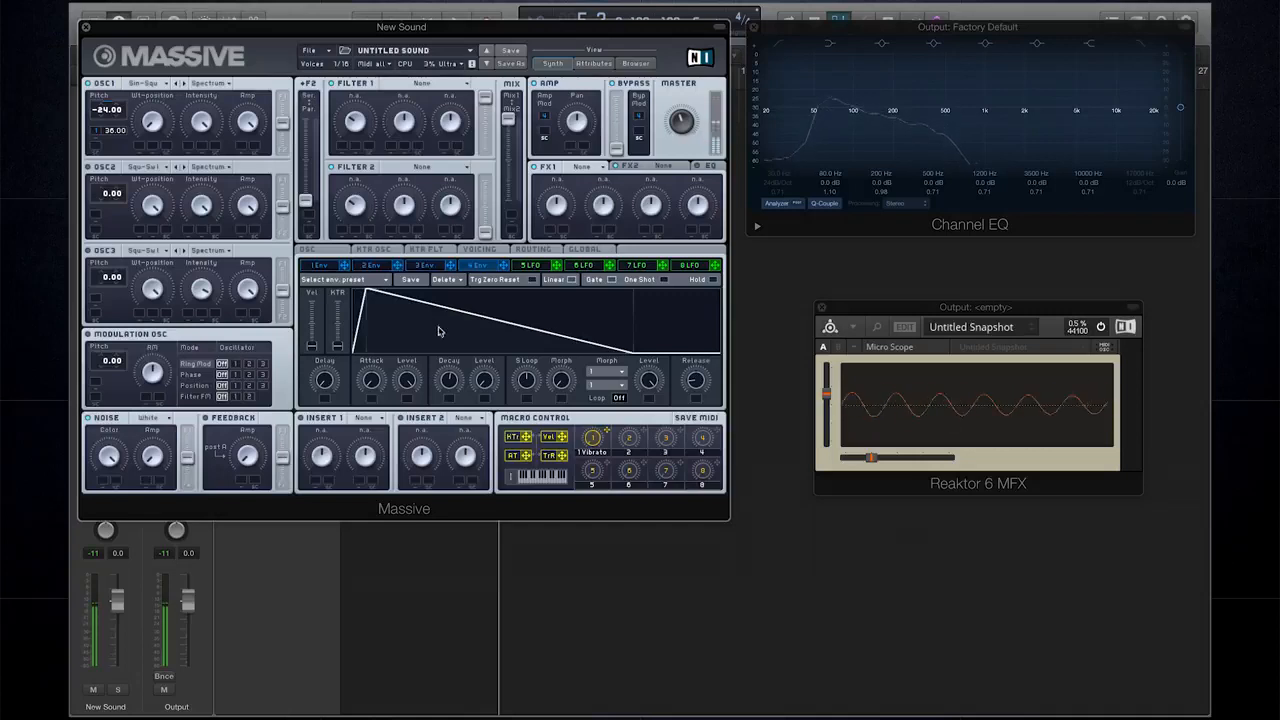
drag(446, 380, 445, 372)
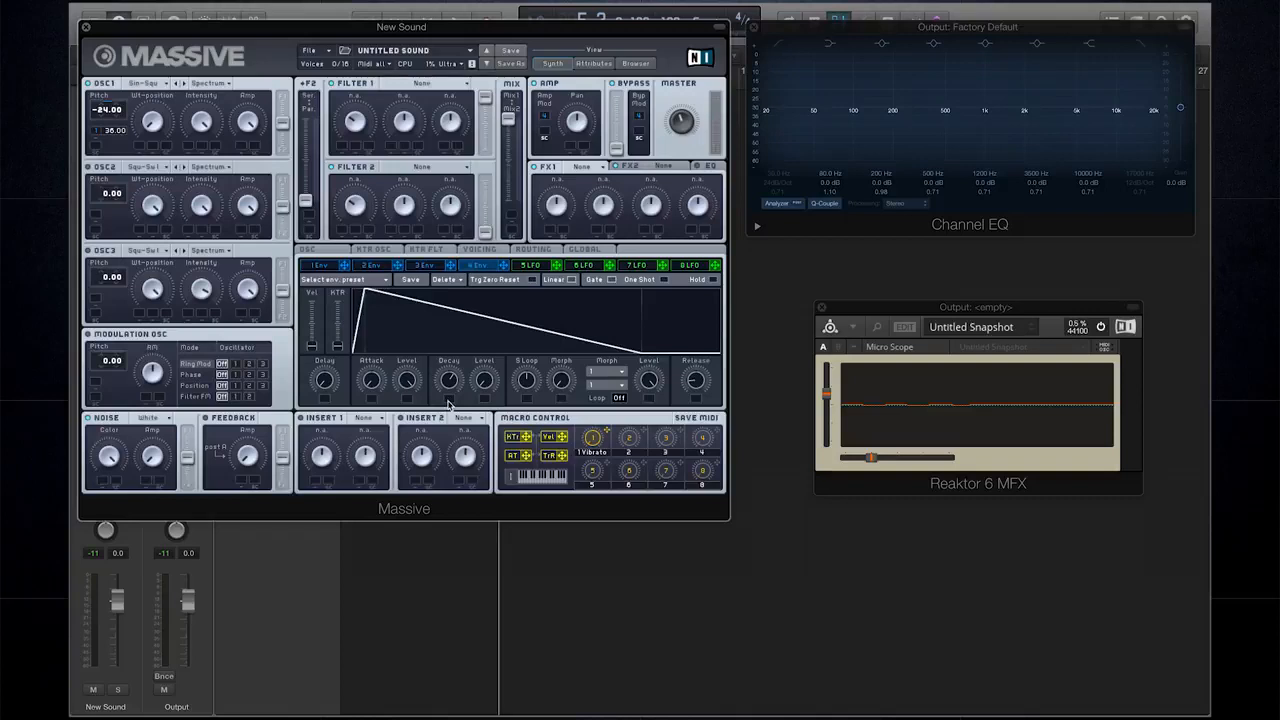
drag(697, 383, 692, 398)
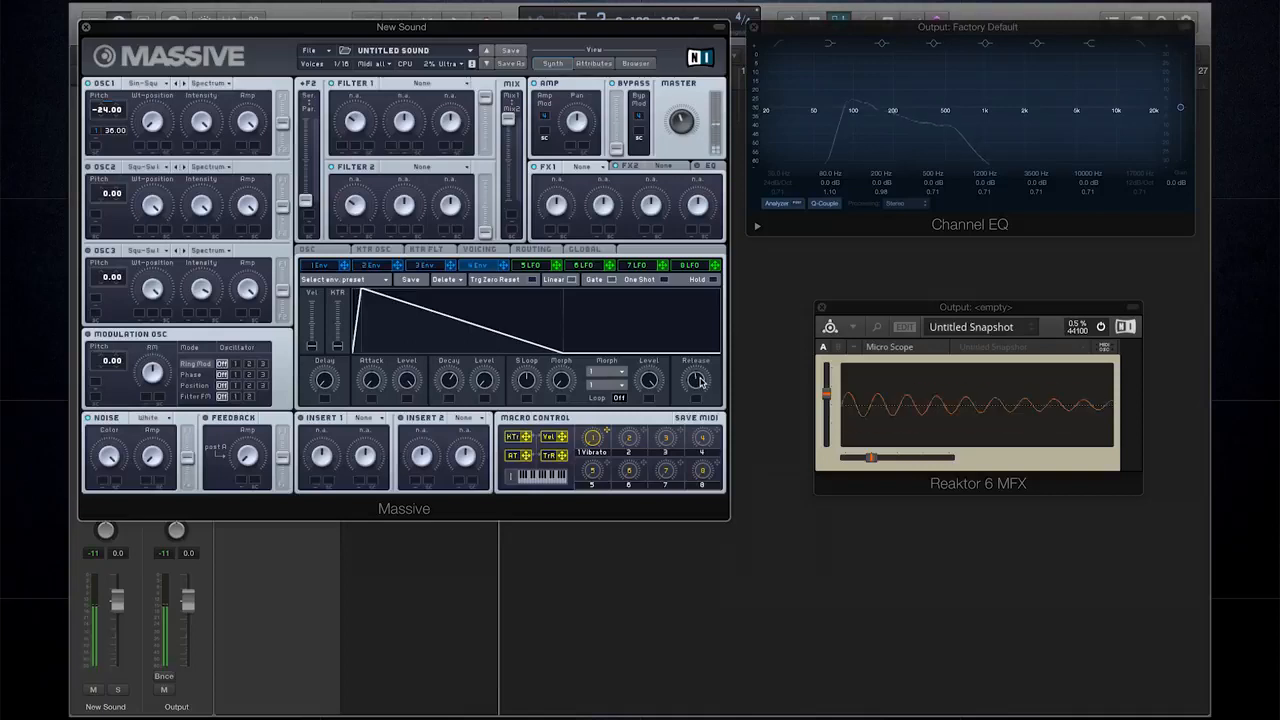
drag(700, 382, 700, 366)
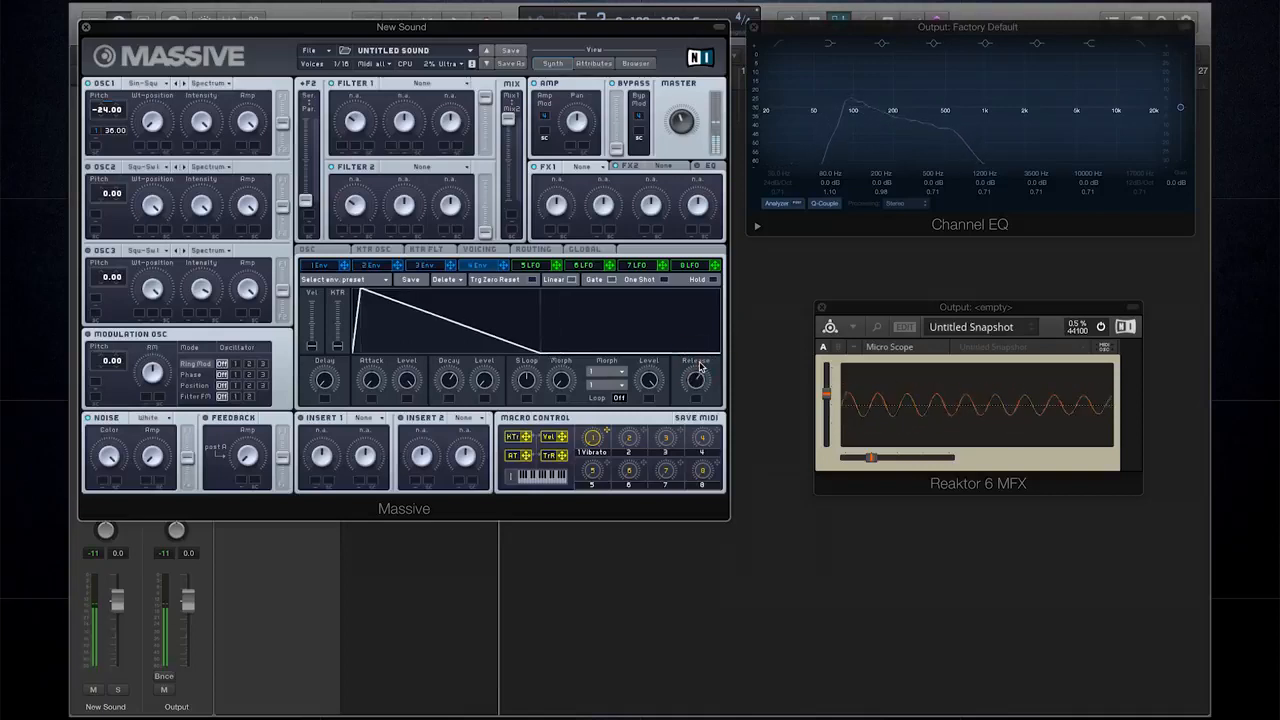
mouse_move(700, 384)
mouse_down()
mouse_move(700, 368)
mouse_move(700, 392)
mouse_up()
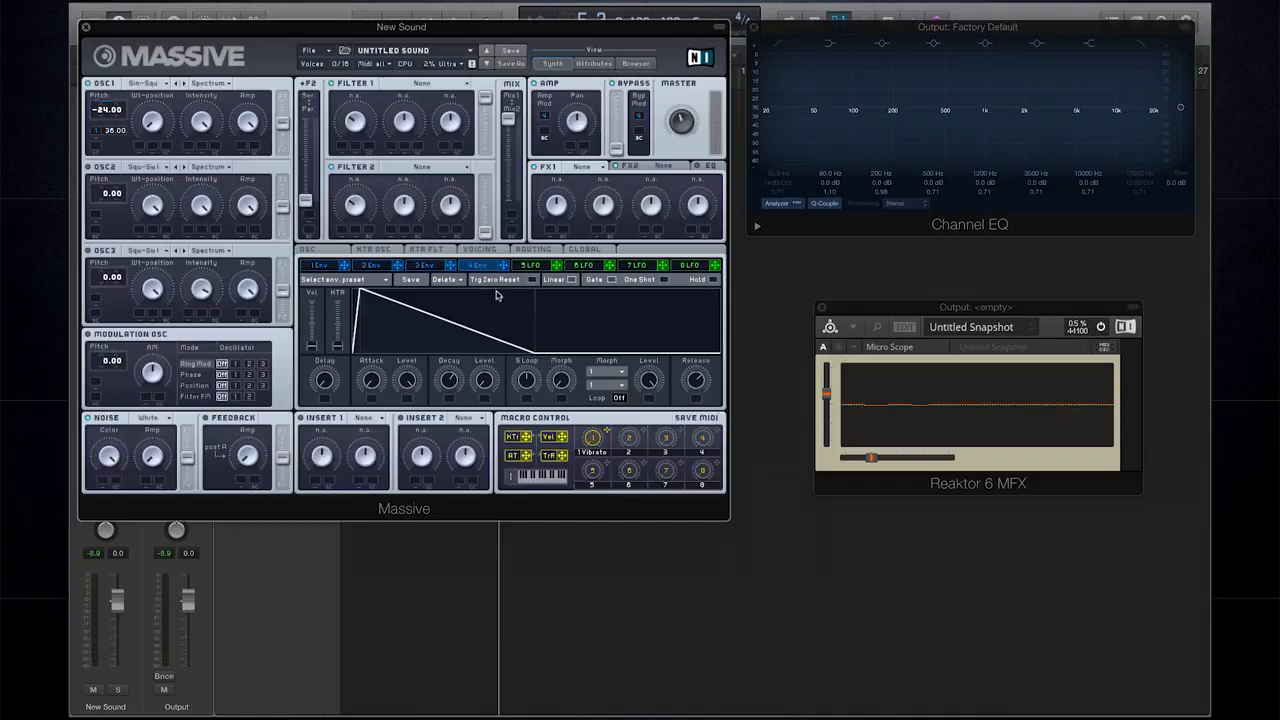
Switch the voicing from polyphonic to a mono mode and return to envelope 4.
click(491, 250)
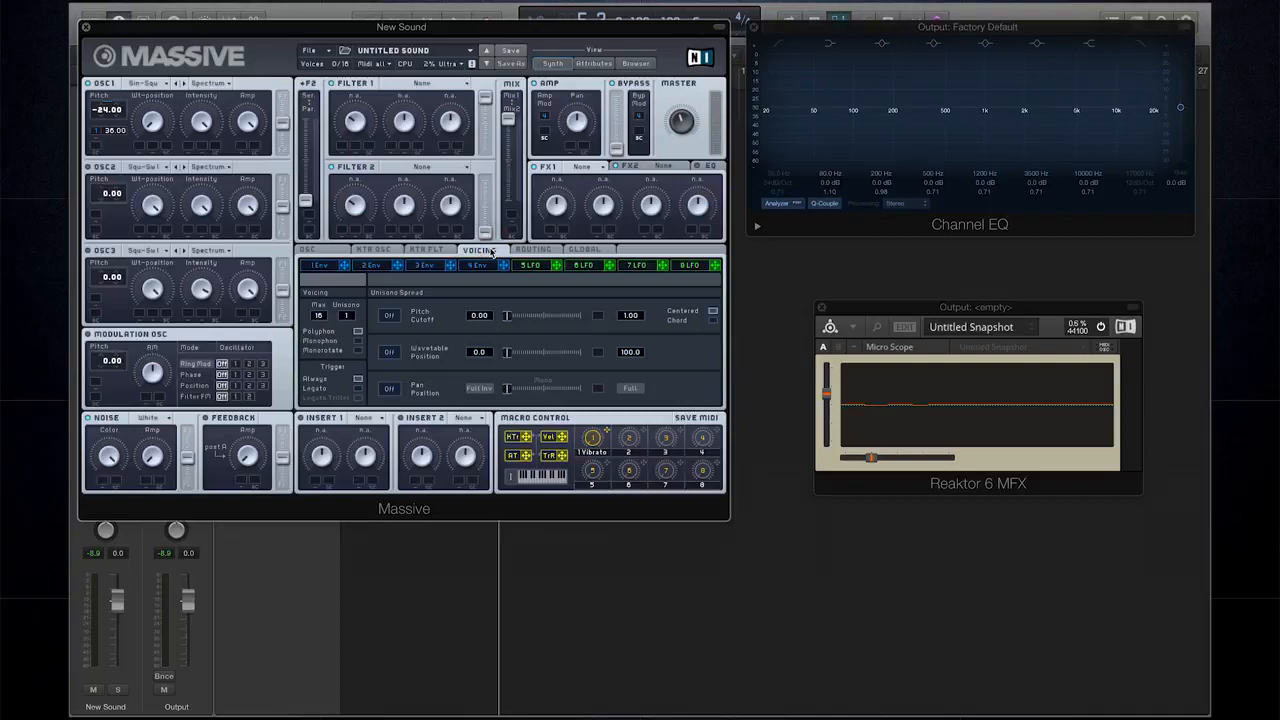
click(358, 341)
click(484, 266)
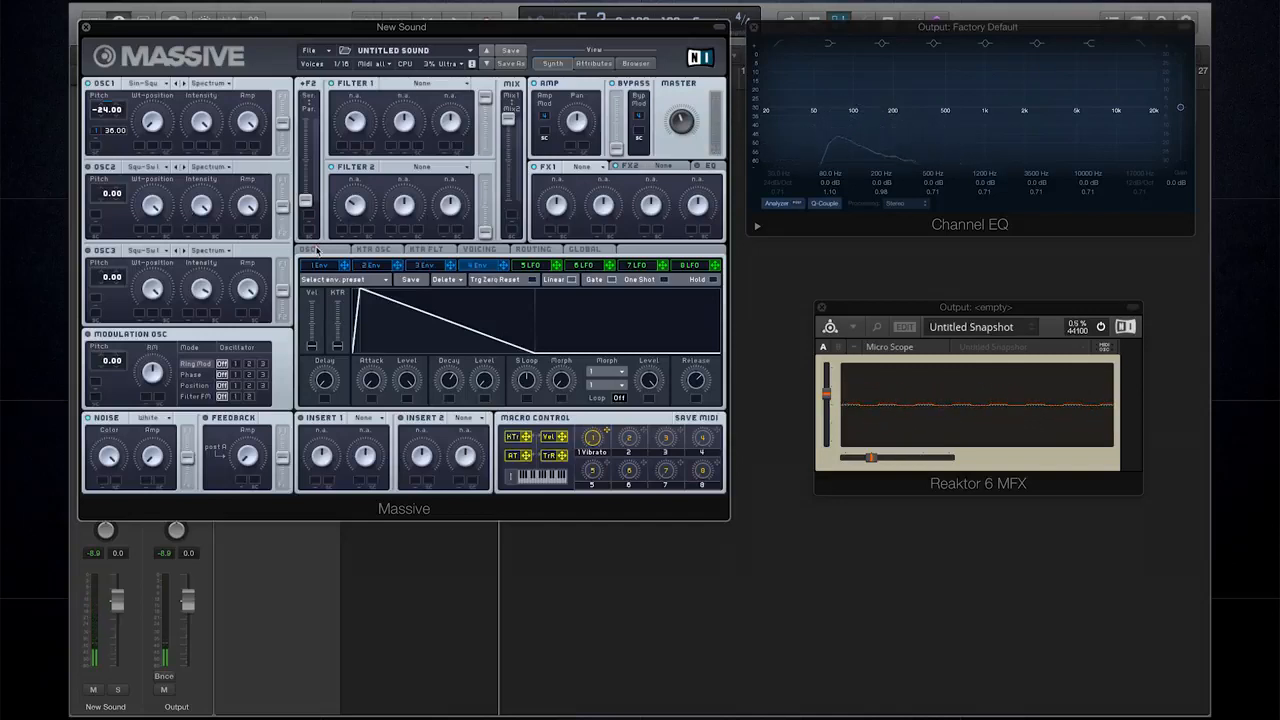
Enable Restart via Gate for the oscillator phases so every hit starts at the same phase.
click(317, 250)
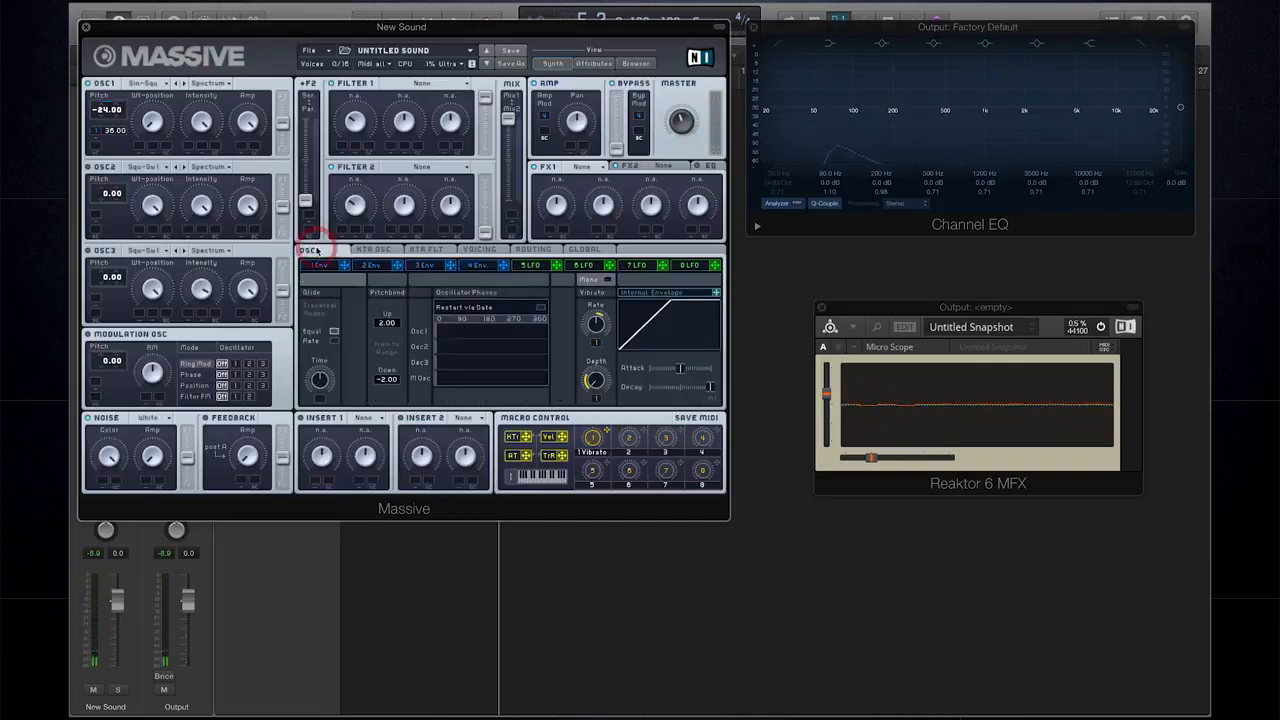
click(540, 310)
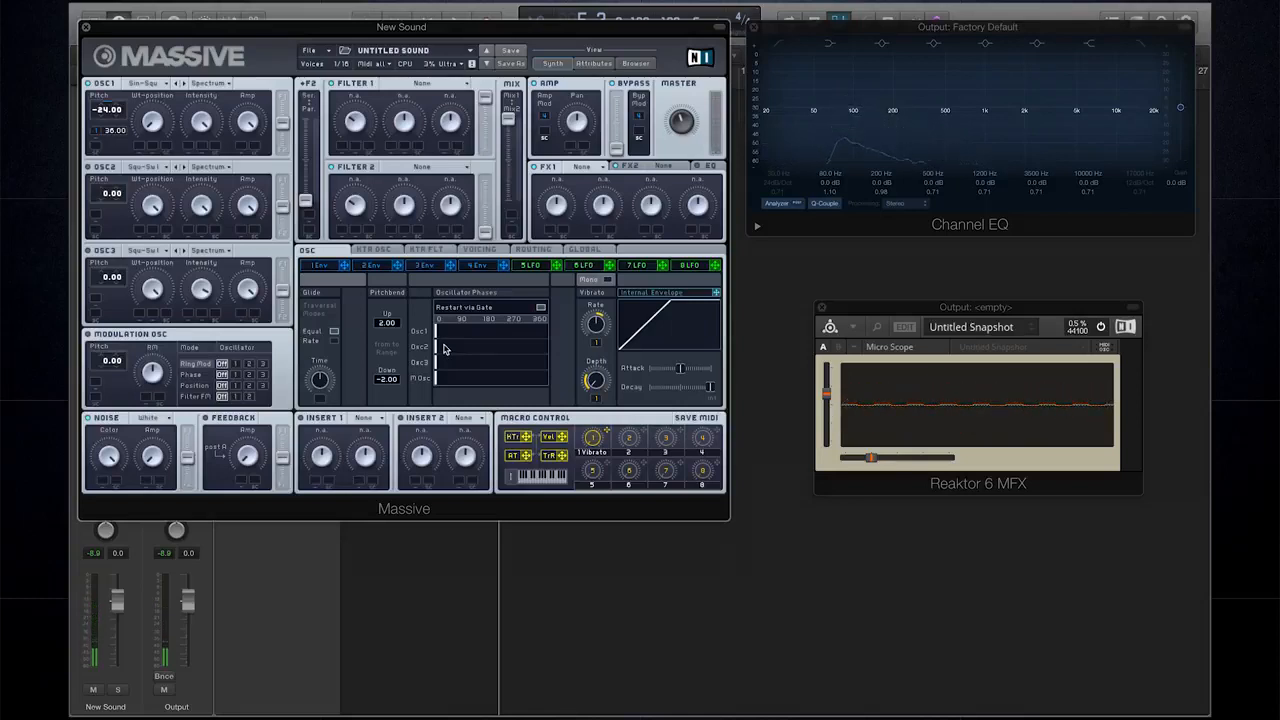
Compare the Monophon and Monorotate voicing modes and leave the voicing on Monorotate.
click(477, 251)
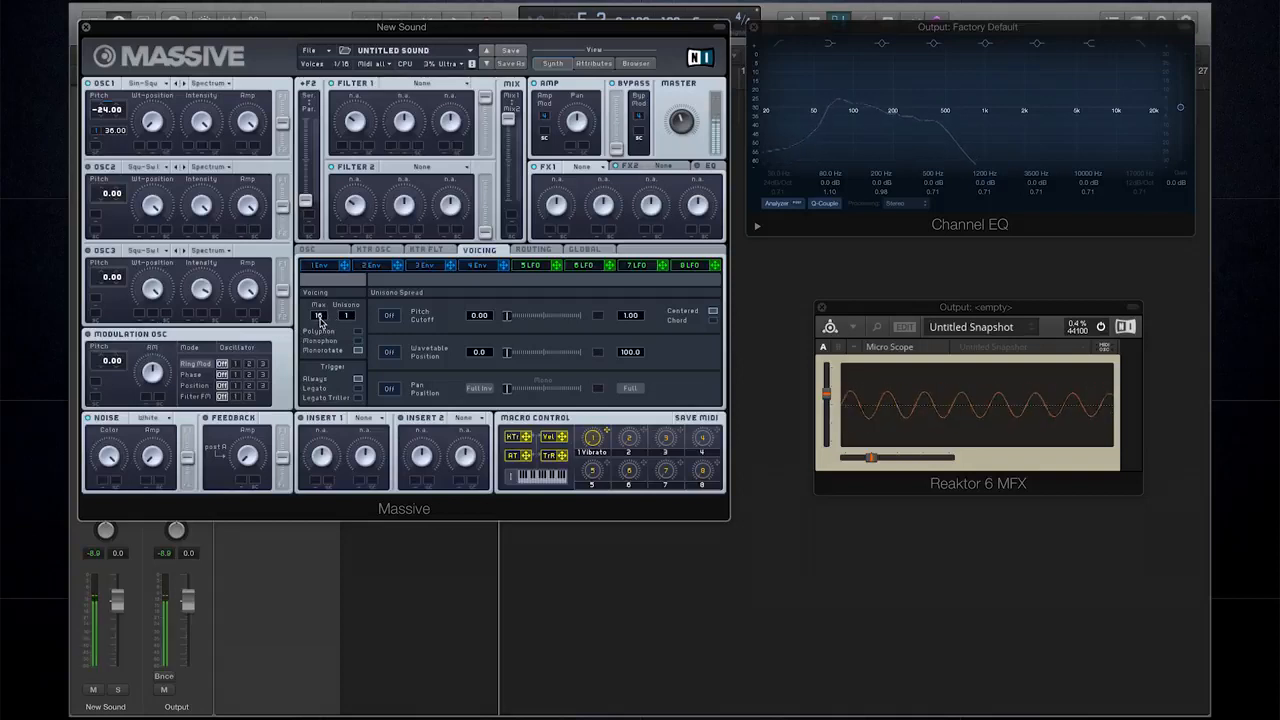
click(357, 353)
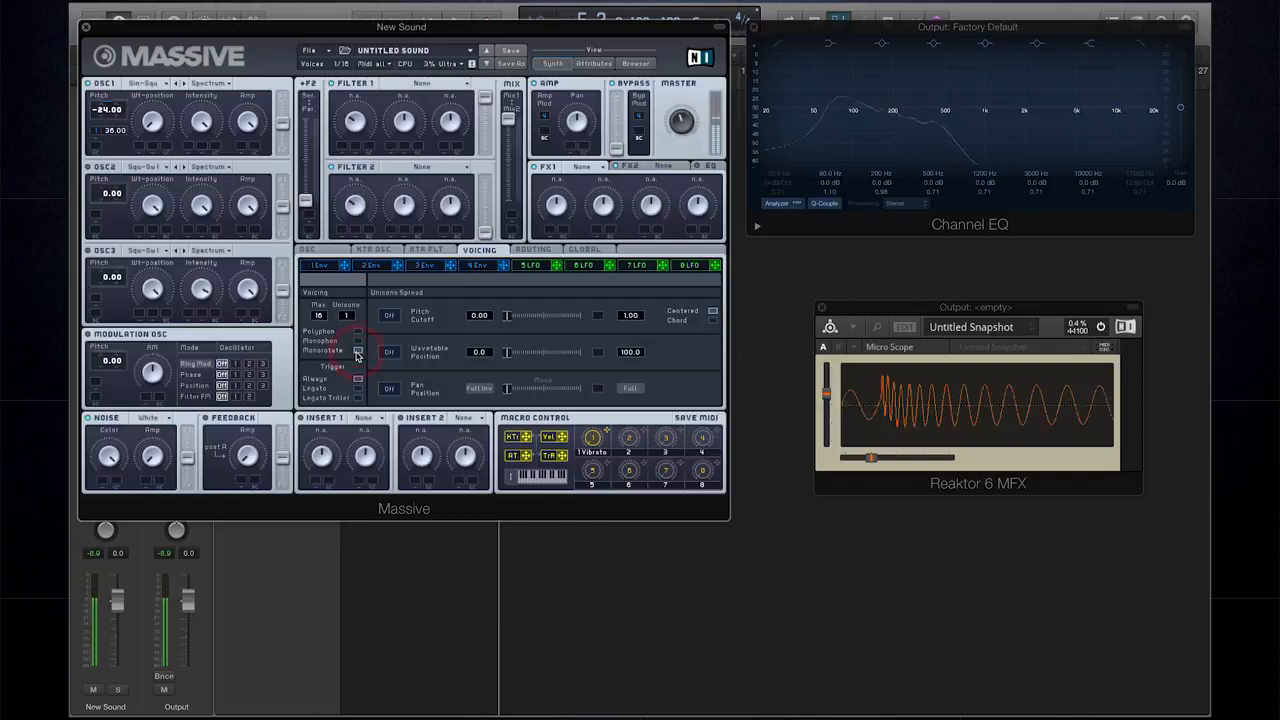
click(359, 342)
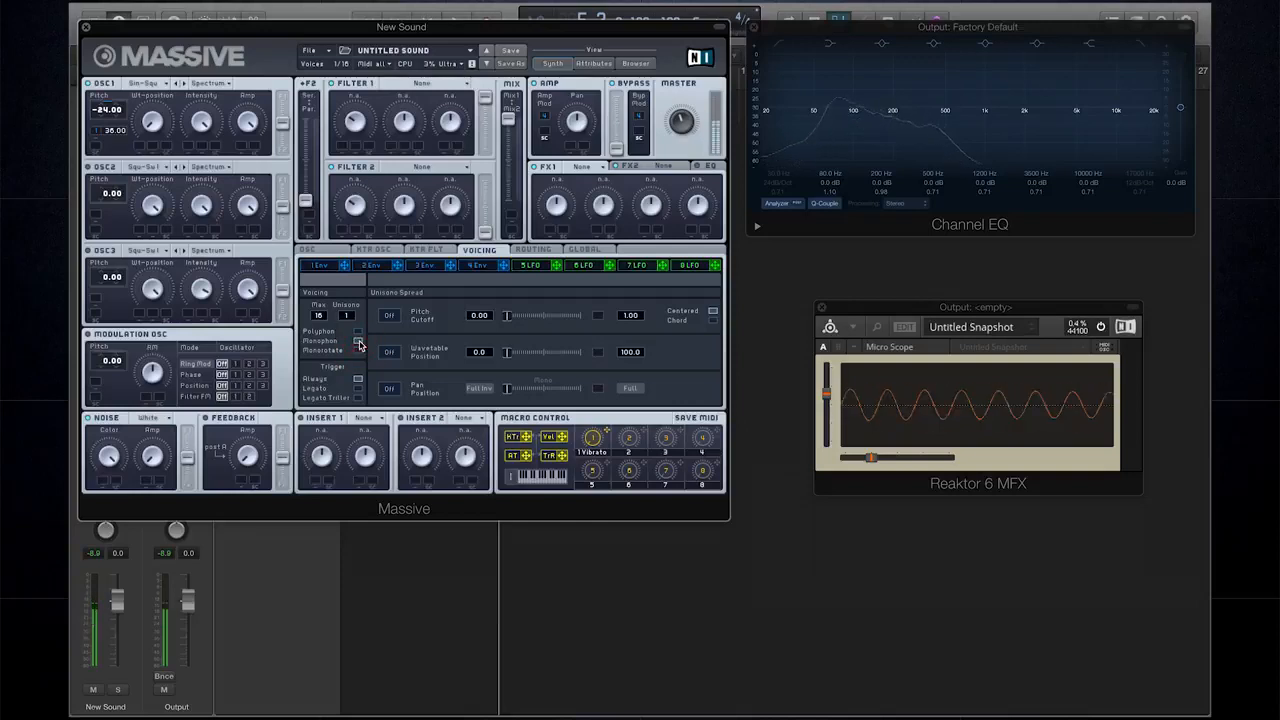
click(358, 351)
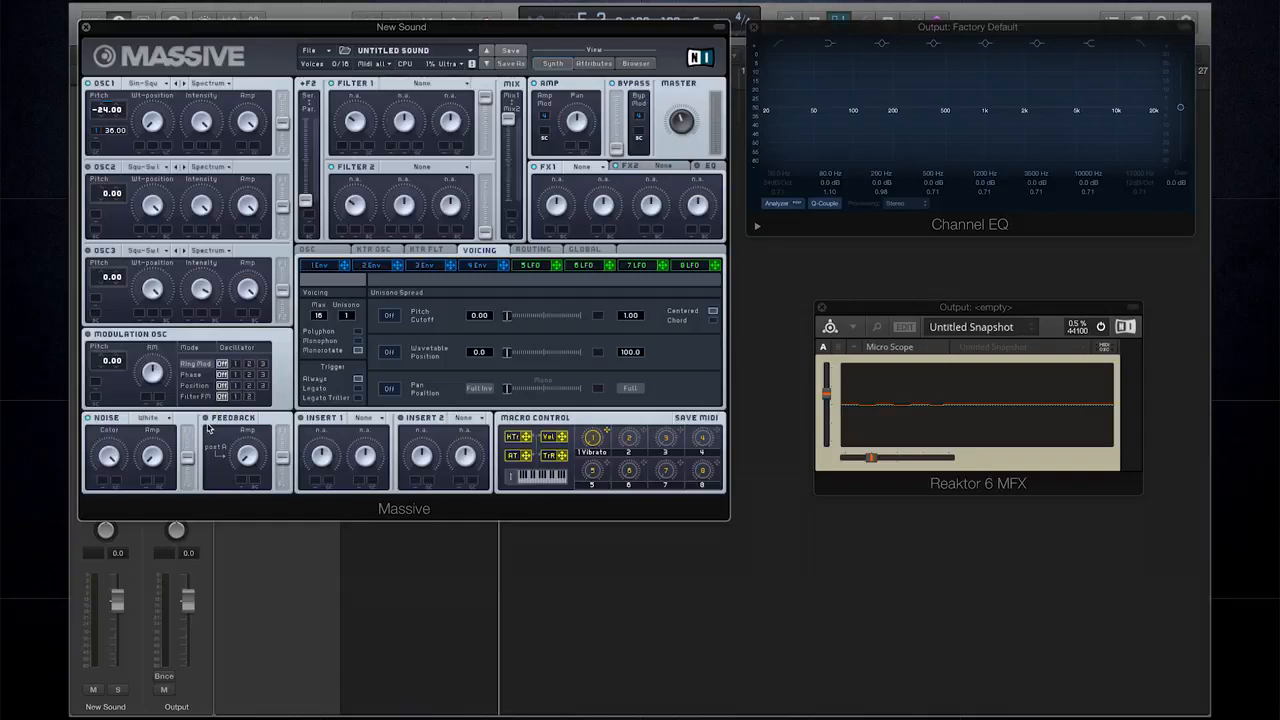
Turn on feedback and adjust its amount, lowering the master volume and resetting the peak meters to avoid clipping.
click(205, 418)
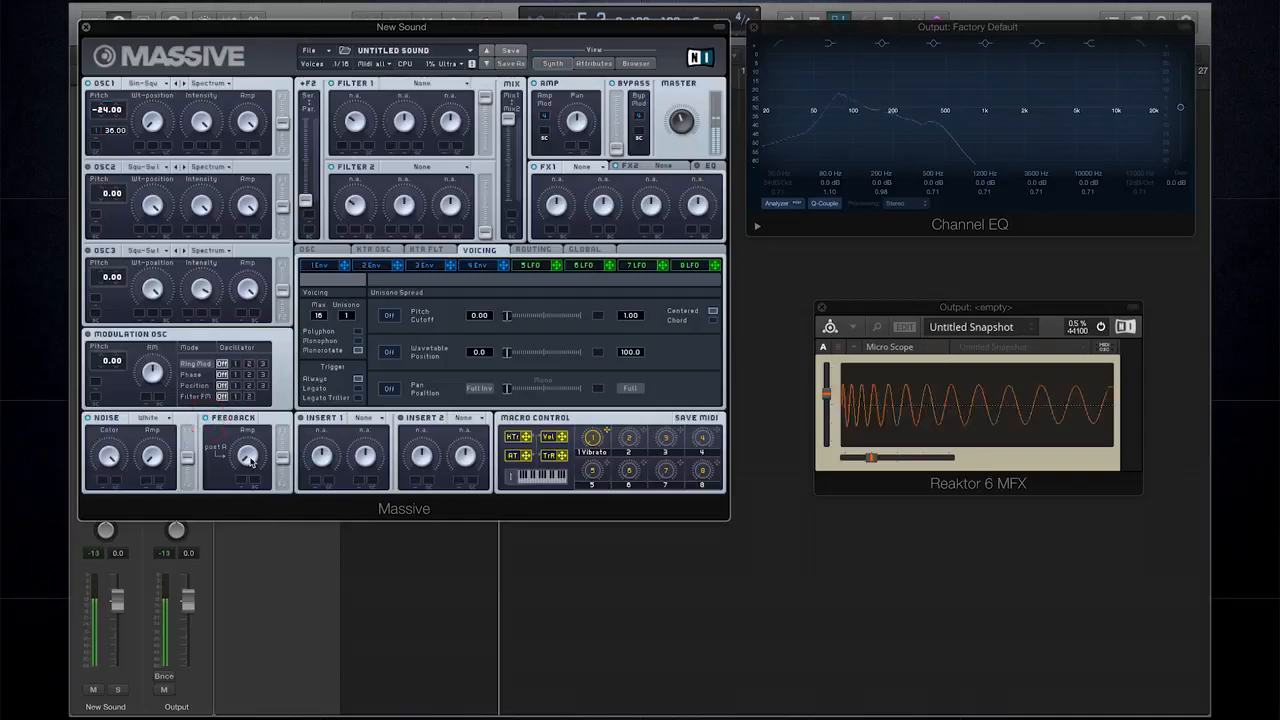
drag(250, 462, 243, 404)
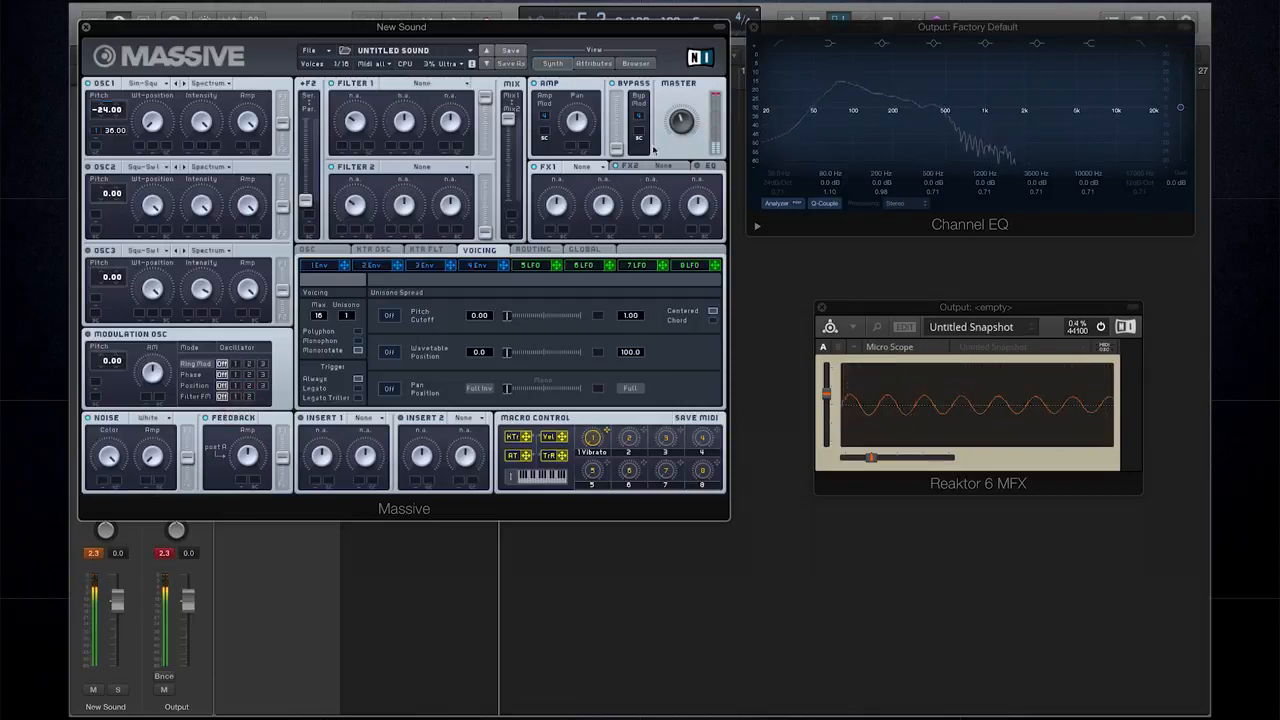
drag(686, 113, 685, 137)
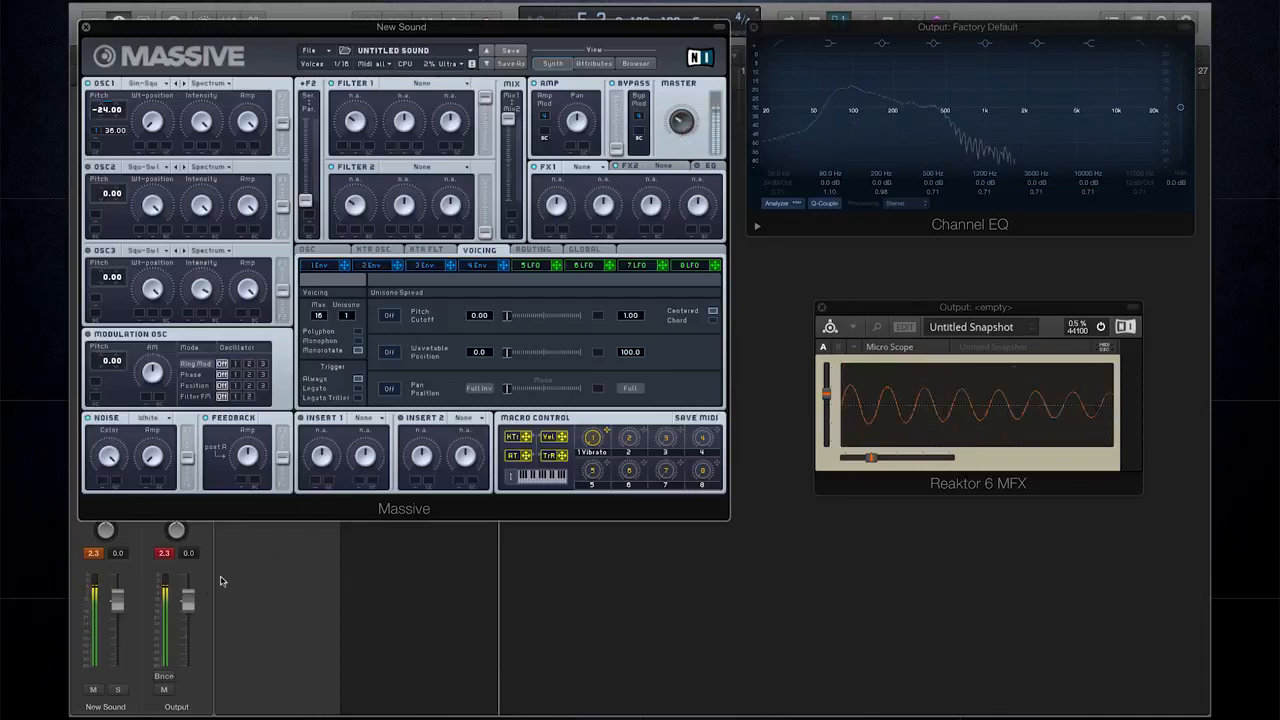
click(93, 554)
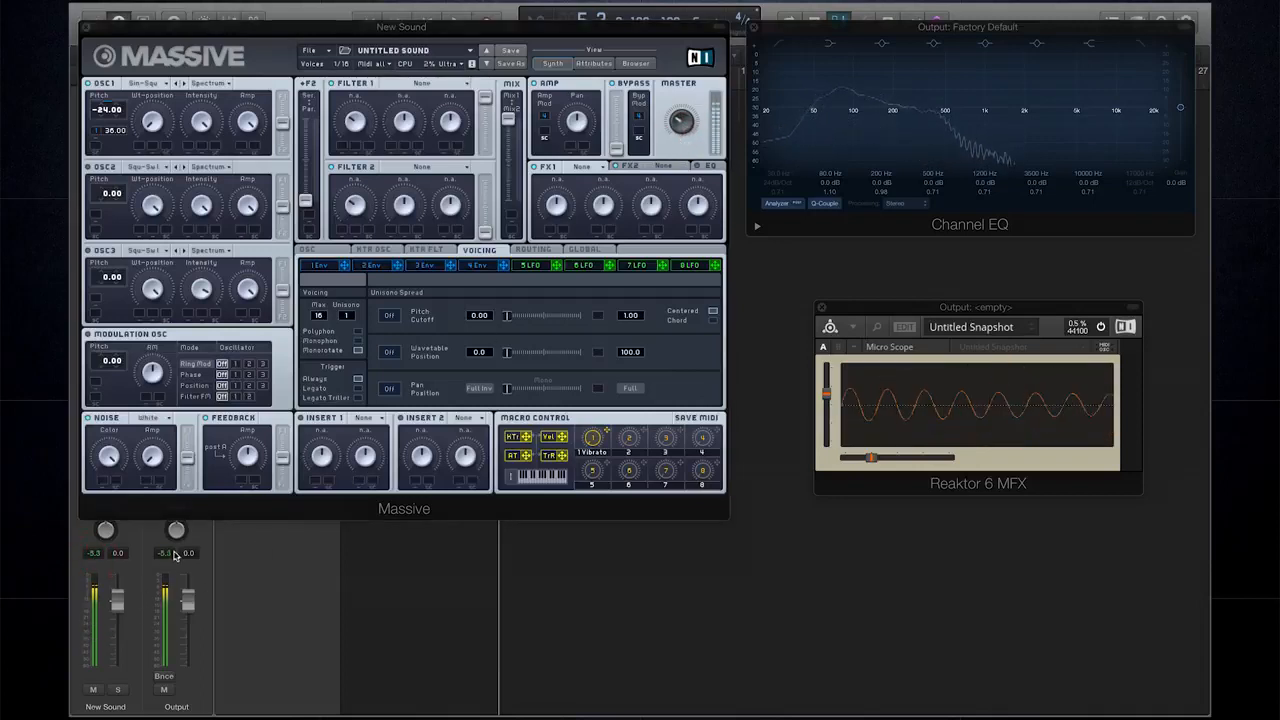
click(240, 468)
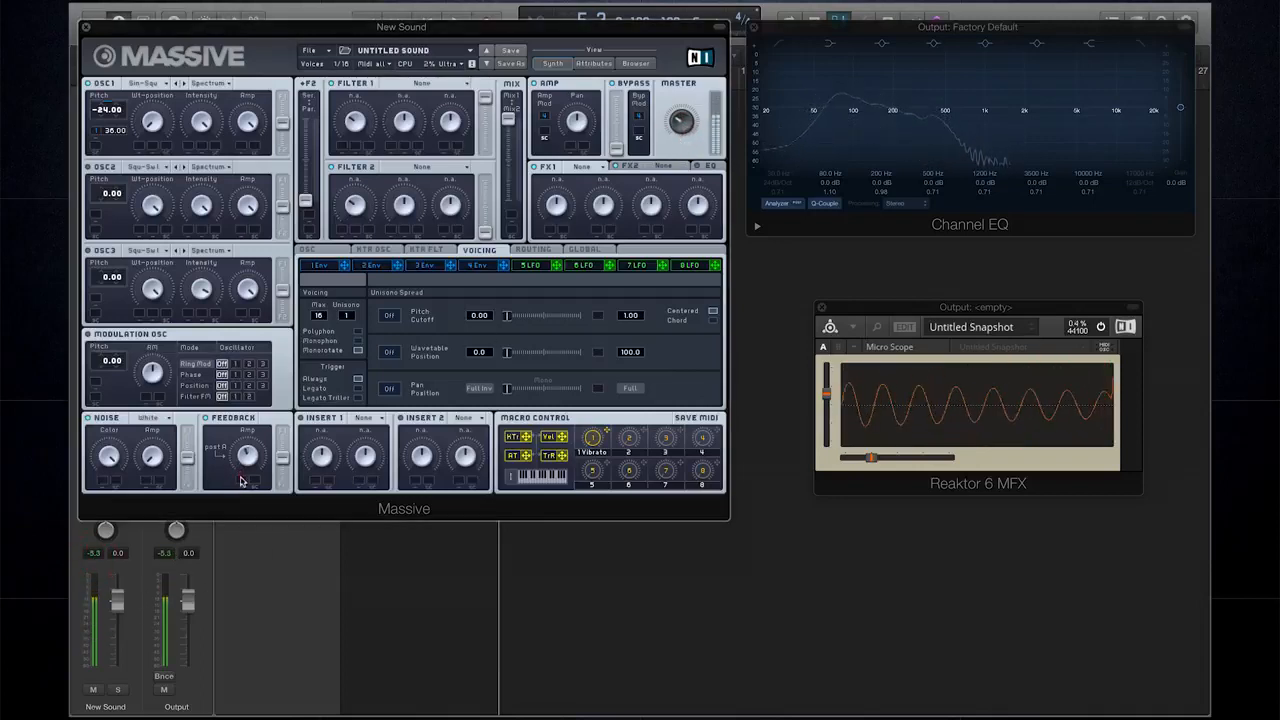
Try the Classic Tube effect in FX1 and replace it with Tele Tube.
click(592, 170)
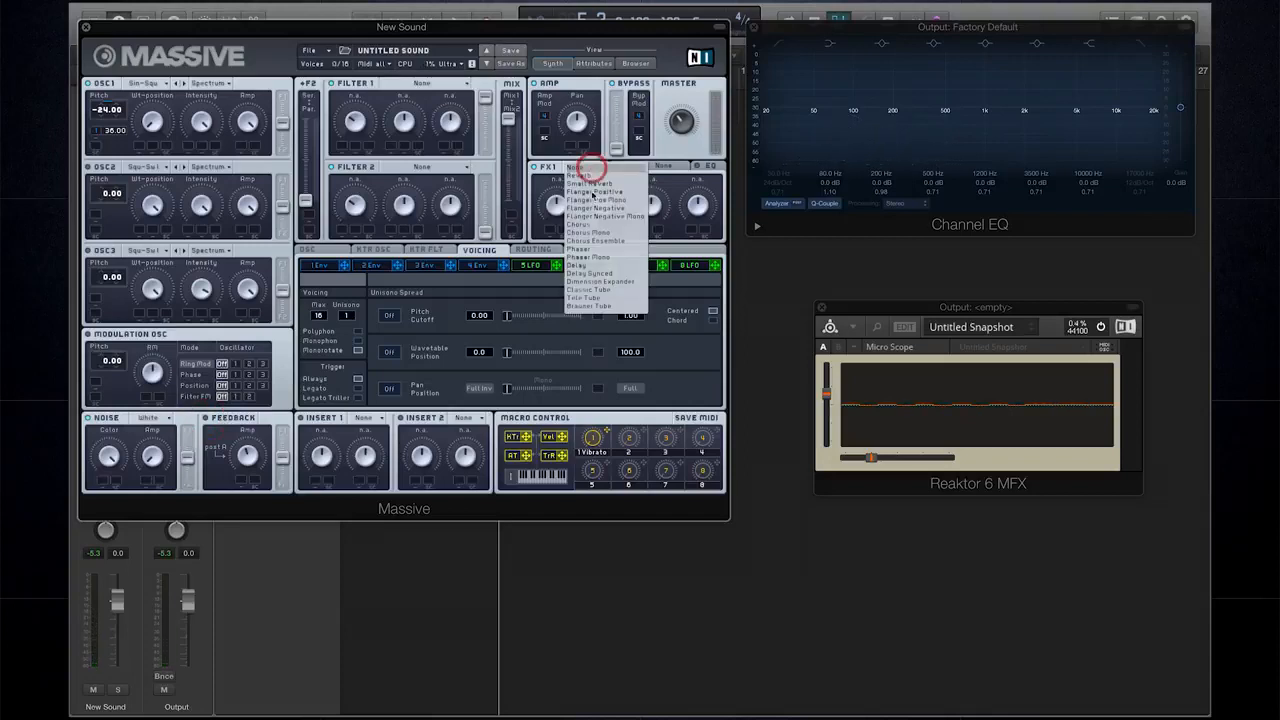
click(592, 291)
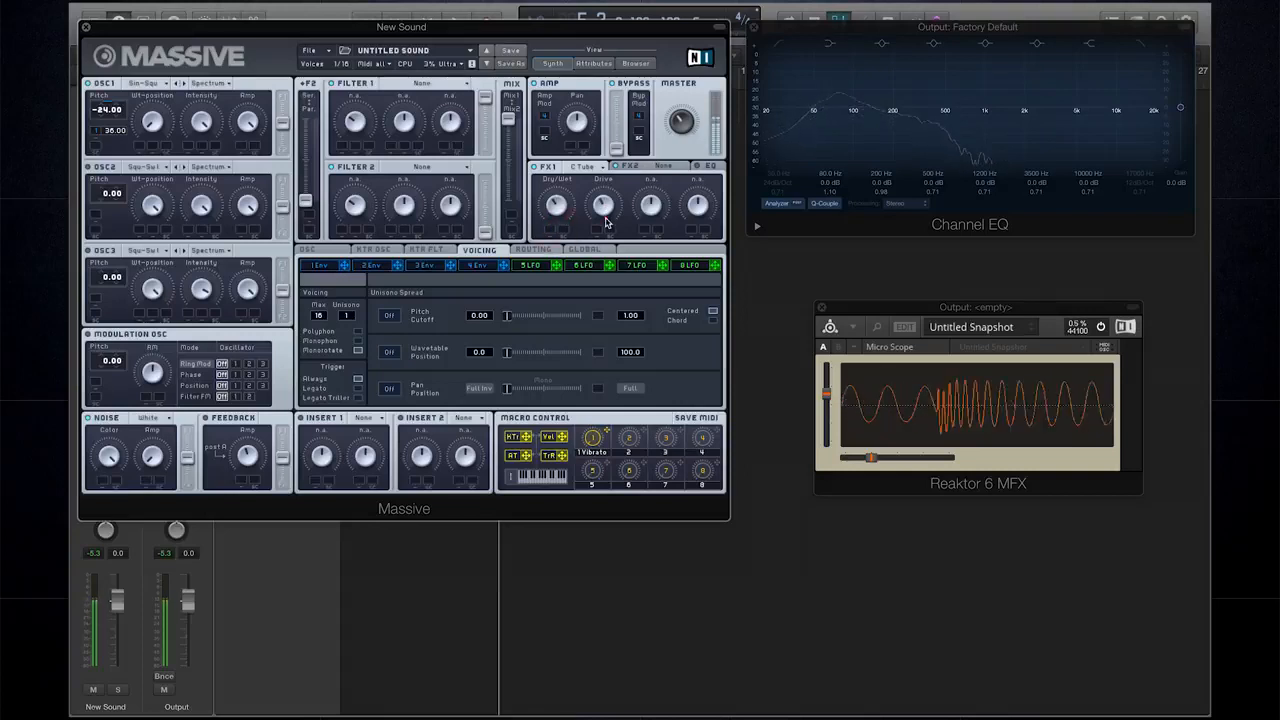
click(584, 167)
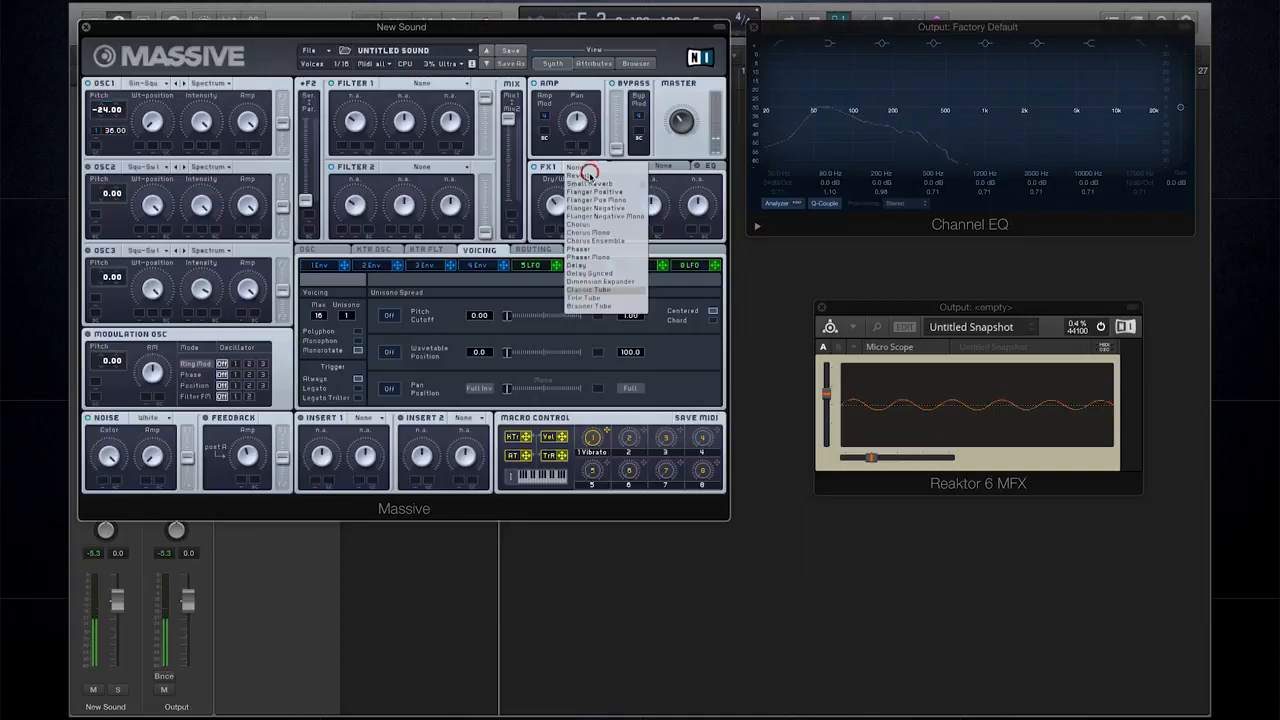
click(585, 297)
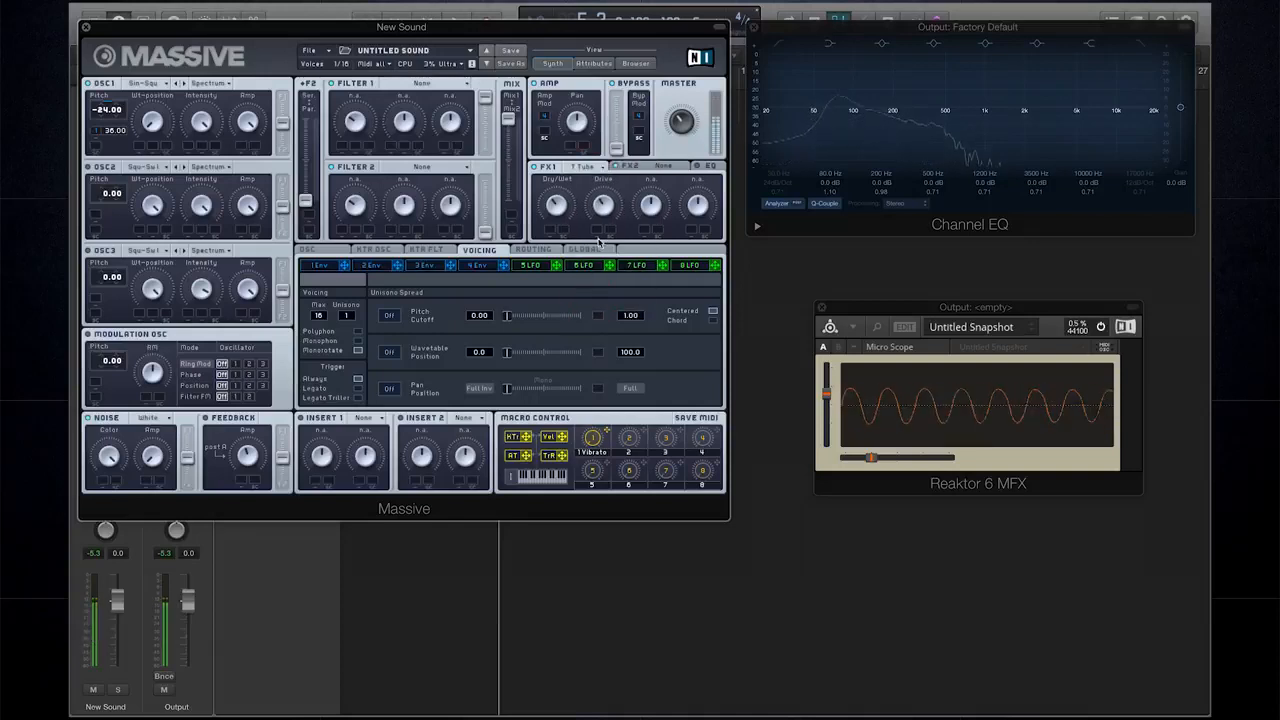
Replace the tube effect in FX1 with Brauner Tube.
click(580, 168)
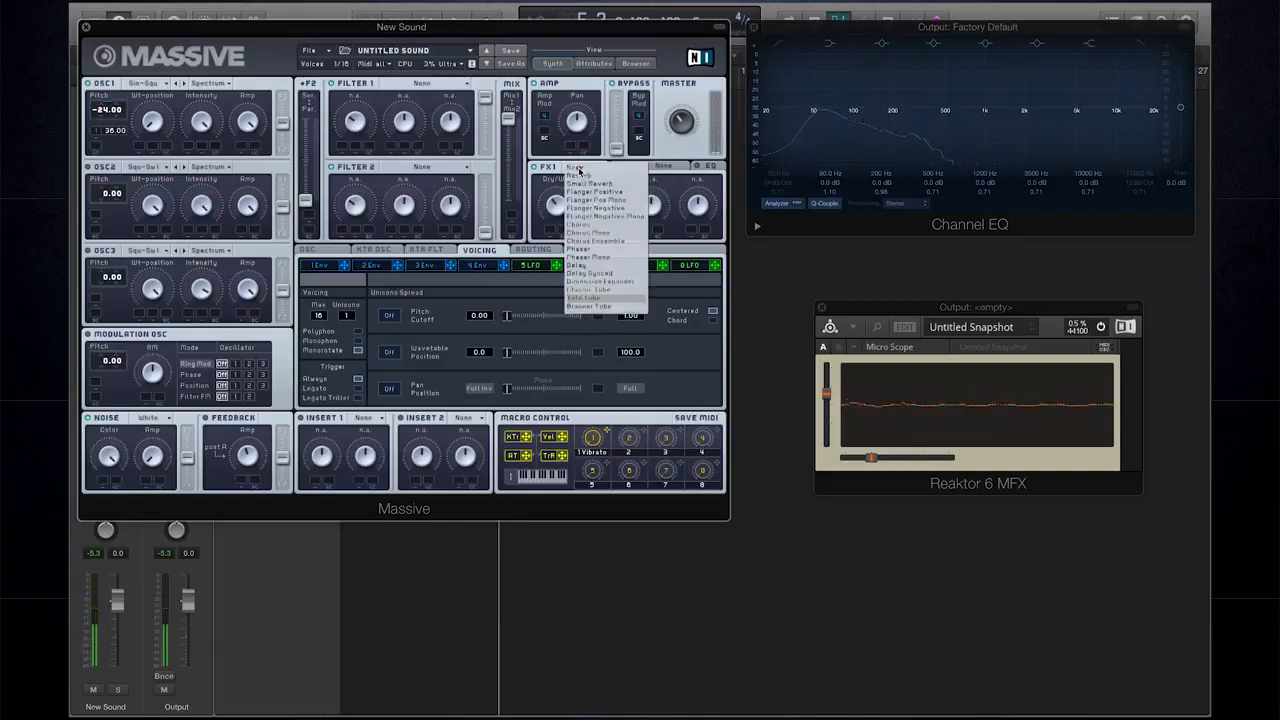
click(587, 306)
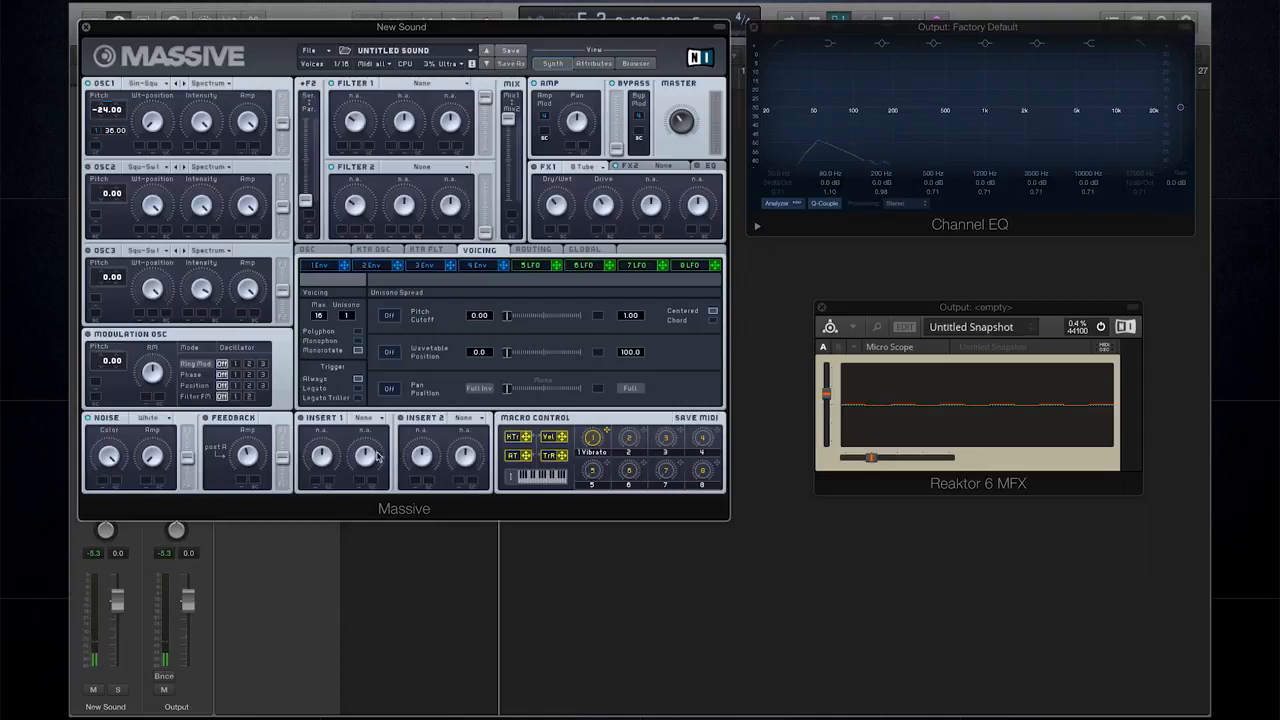
Try Sine Shaper and Parabolic Shaper in Insert 1, lowering its Dry/Wet slightly, and settle on Hardclipper.
click(365, 418)
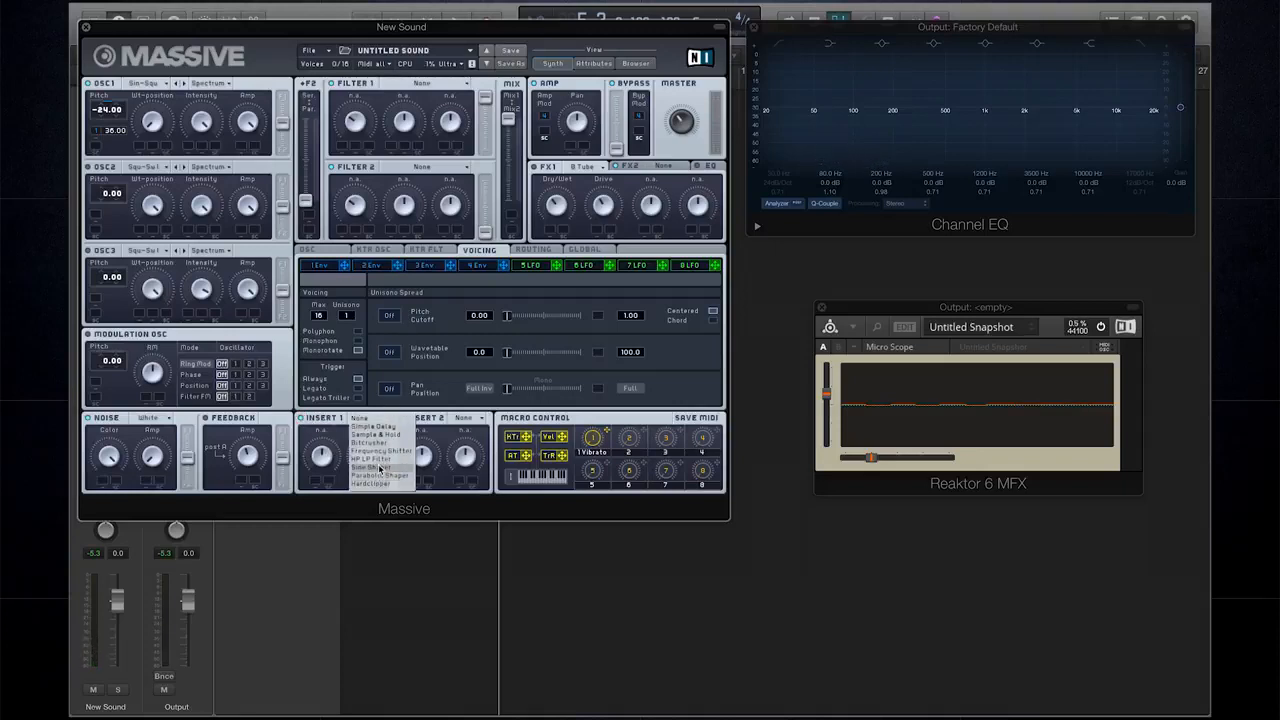
click(378, 467)
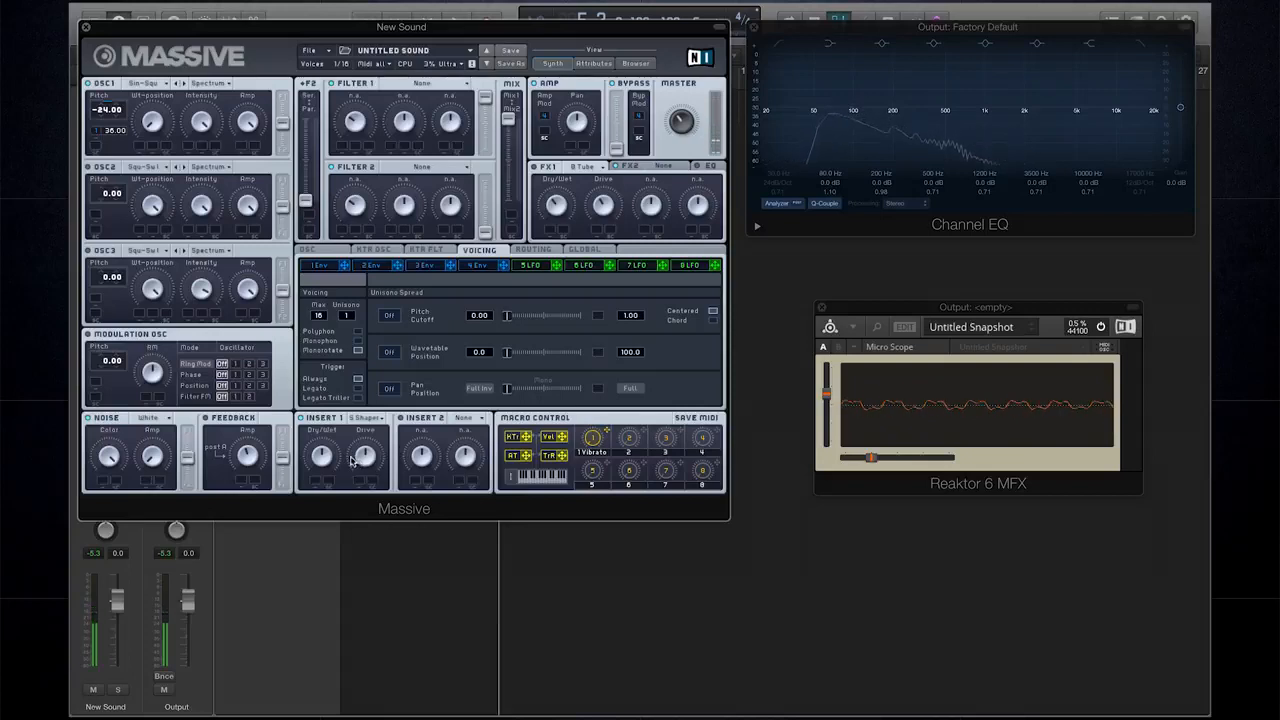
drag(323, 456, 320, 461)
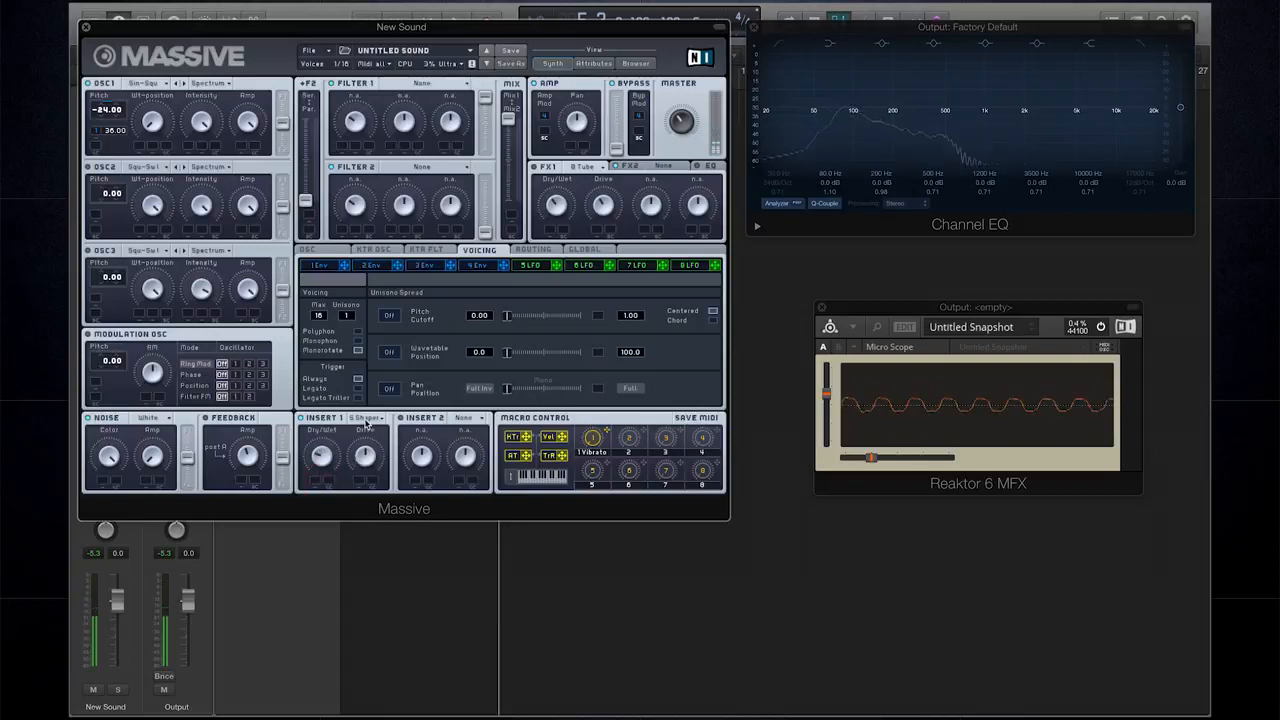
click(365, 420)
click(374, 478)
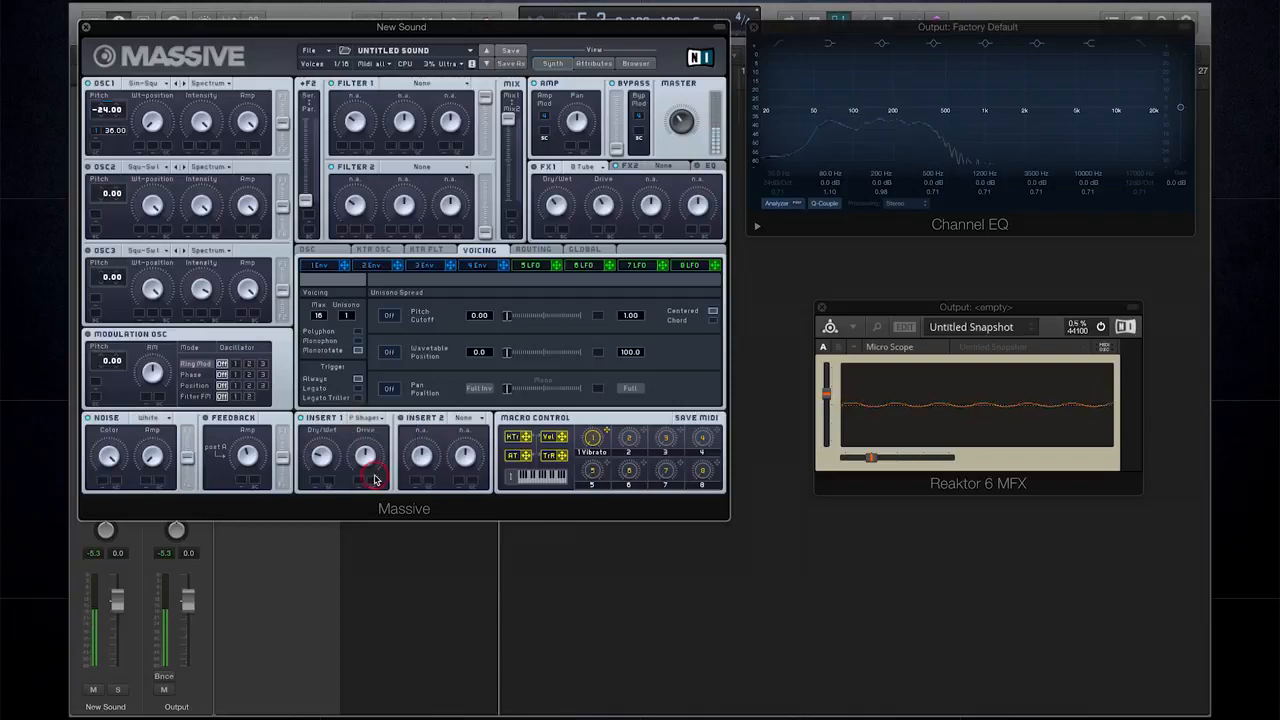
click(367, 420)
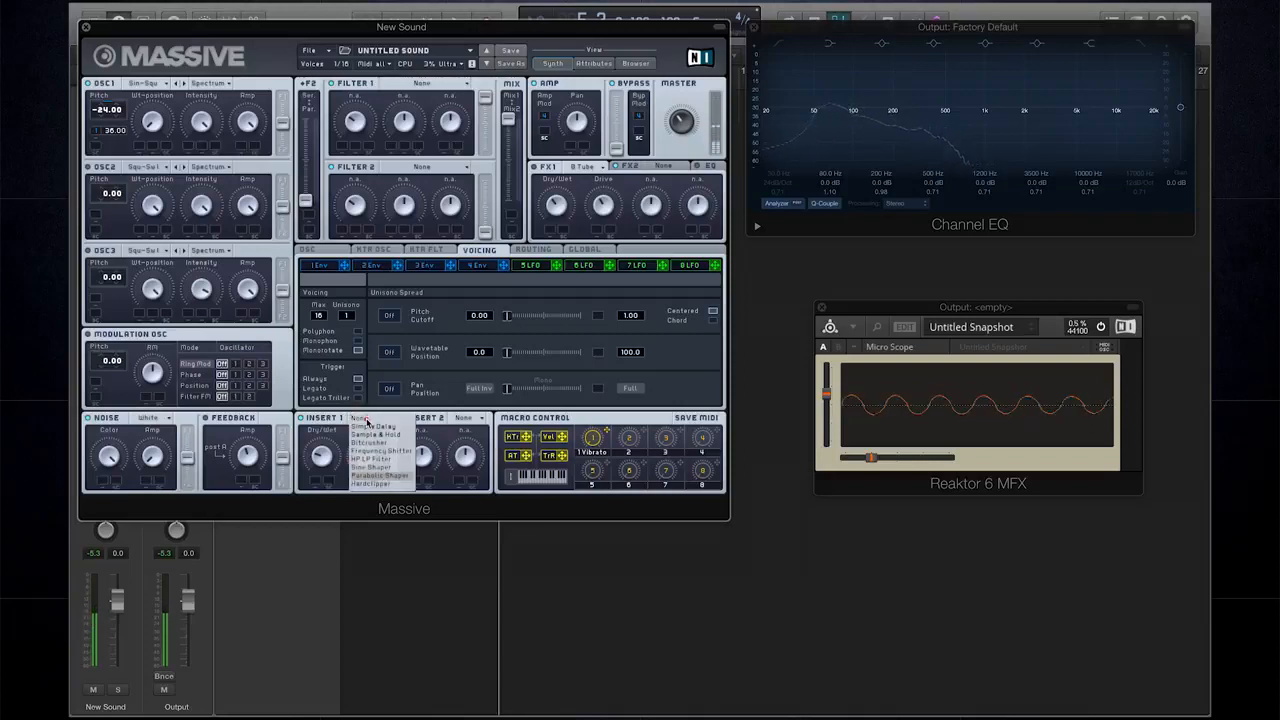
click(381, 486)
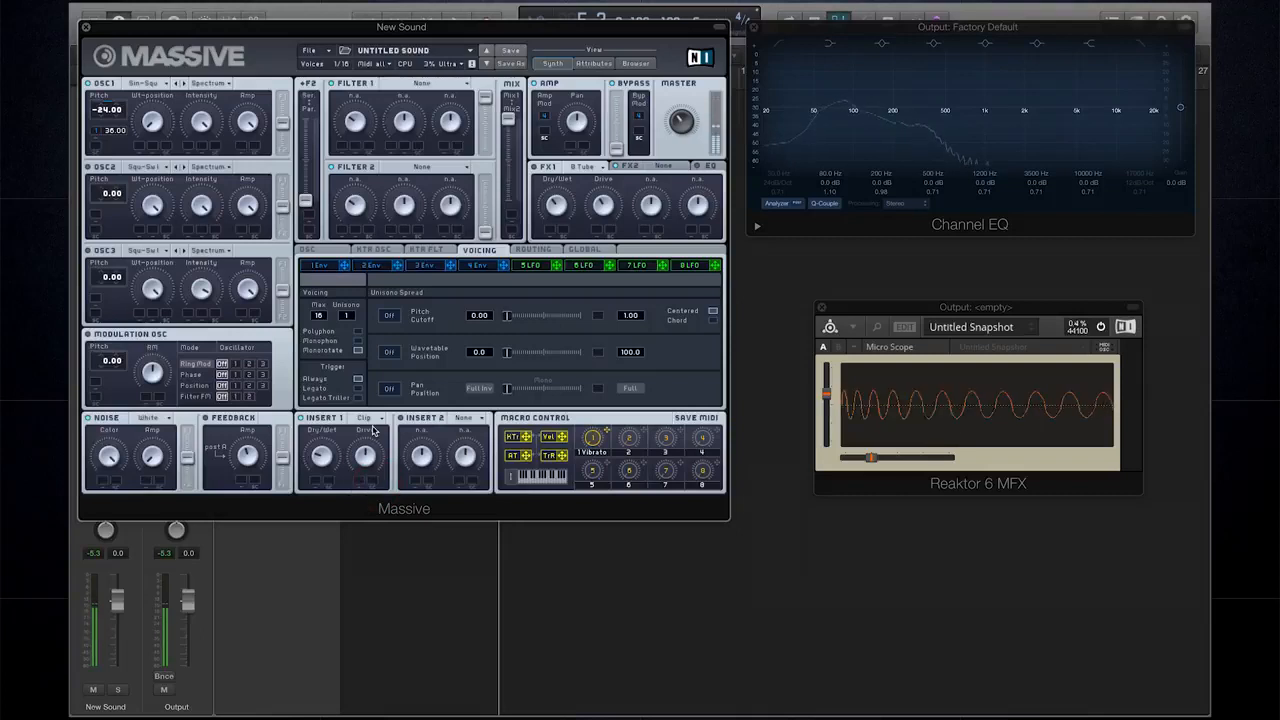
Balance the distortion by adjusting the Hardclipper's Drive, the FX1 tube's Dry/Wet and Drive, and the feedback amount.
drag(367, 462, 370, 478)
drag(556, 206, 558, 224)
click(207, 418)
drag(246, 461, 248, 483)
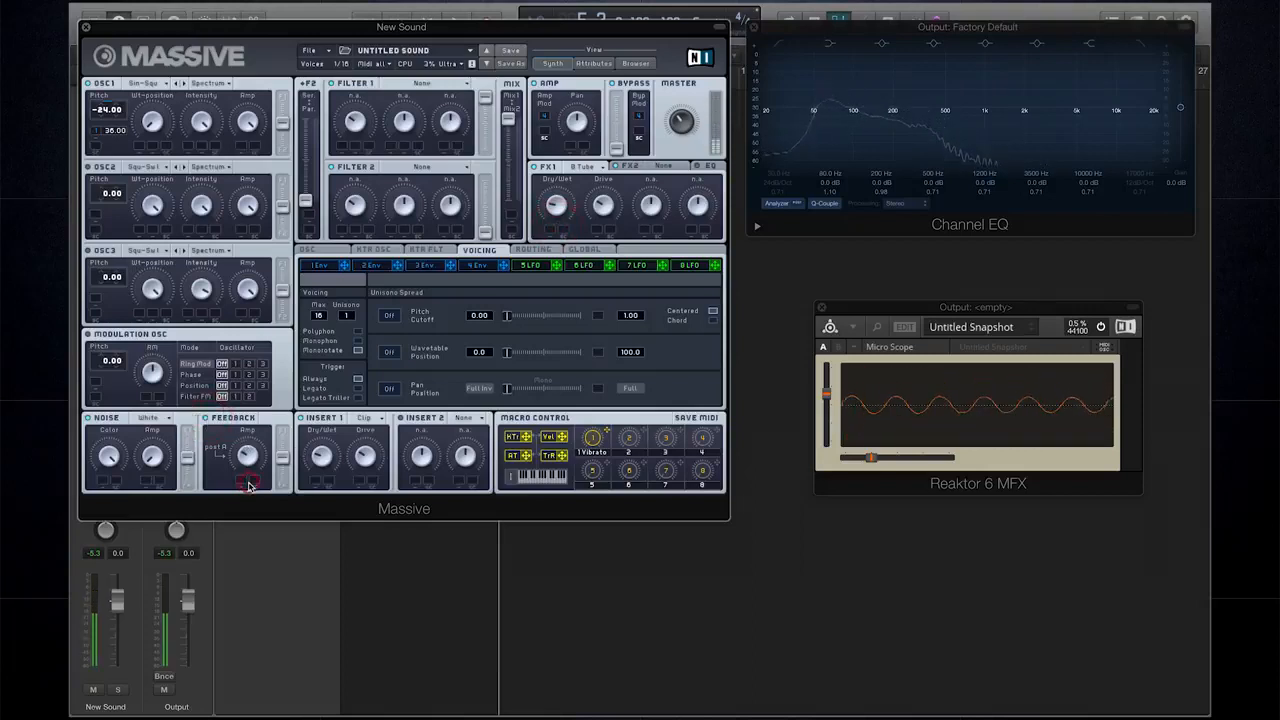
click(364, 457)
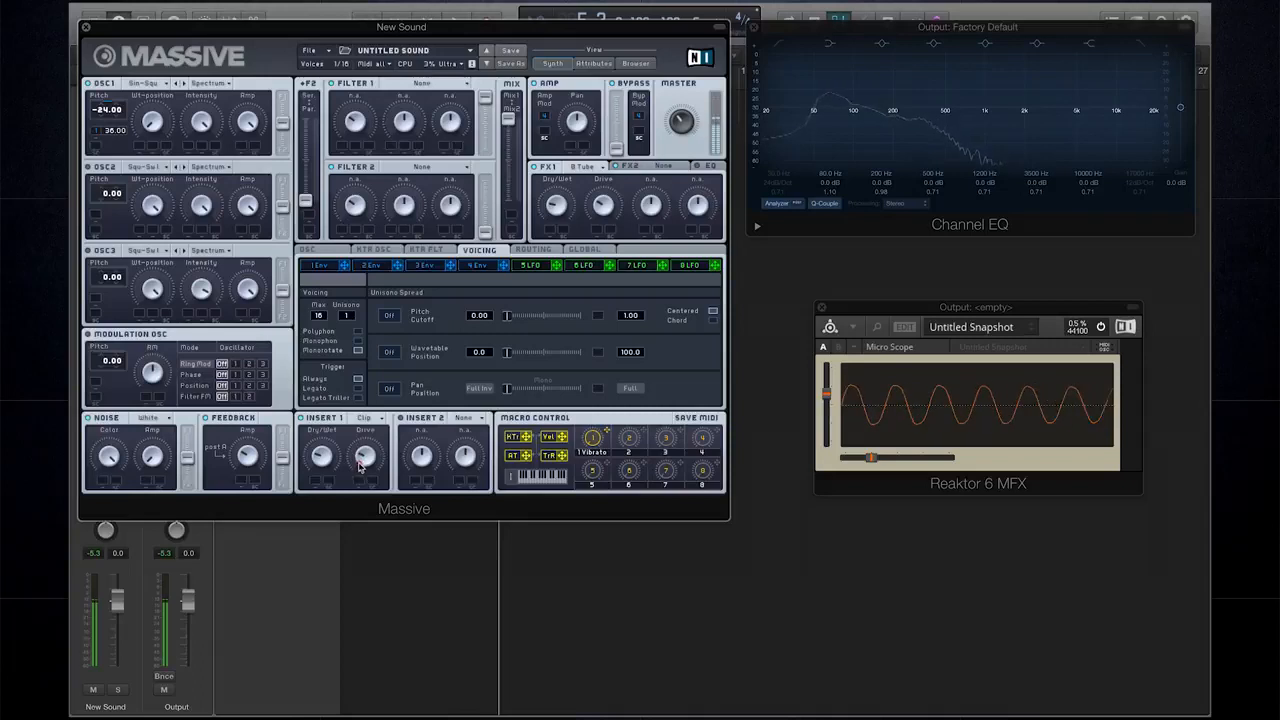
click(603, 207)
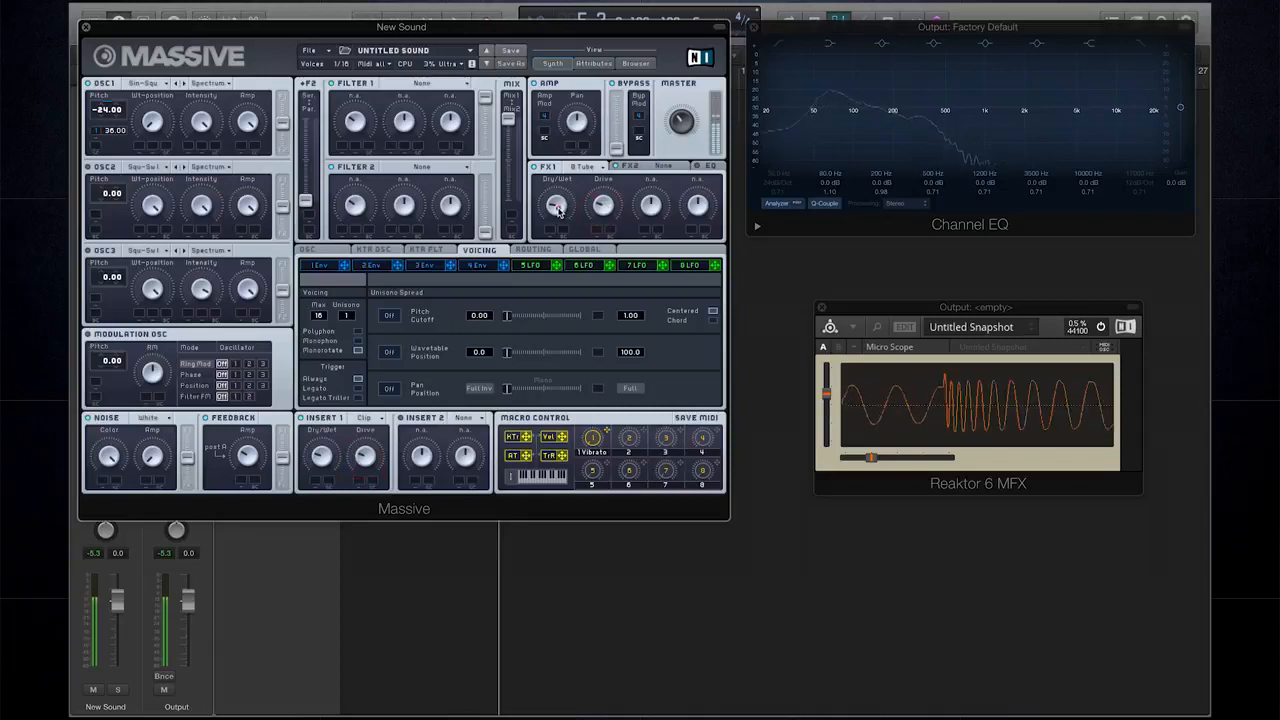